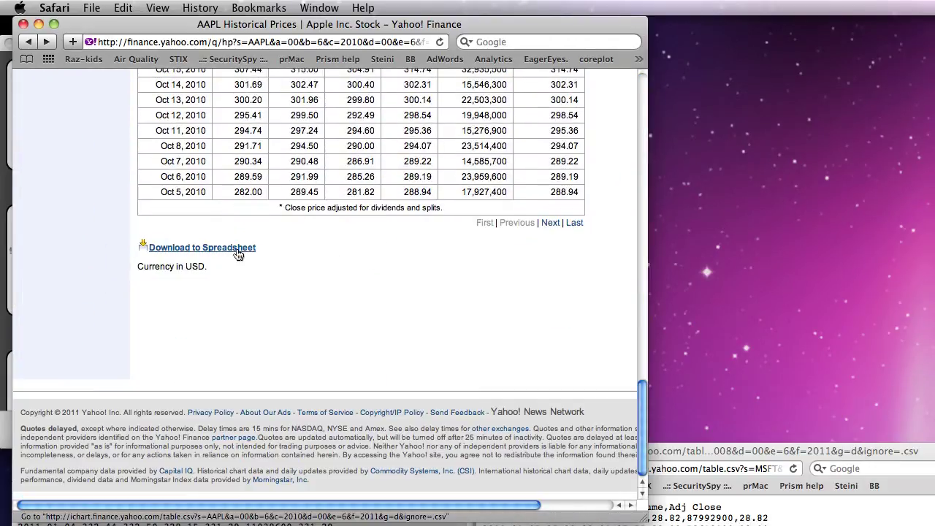
# Show Yahoo's AAPL Jan 2010–Jan 2011 daily prices as raw CSV and copy all the text
pyautogui.click(236, 249)
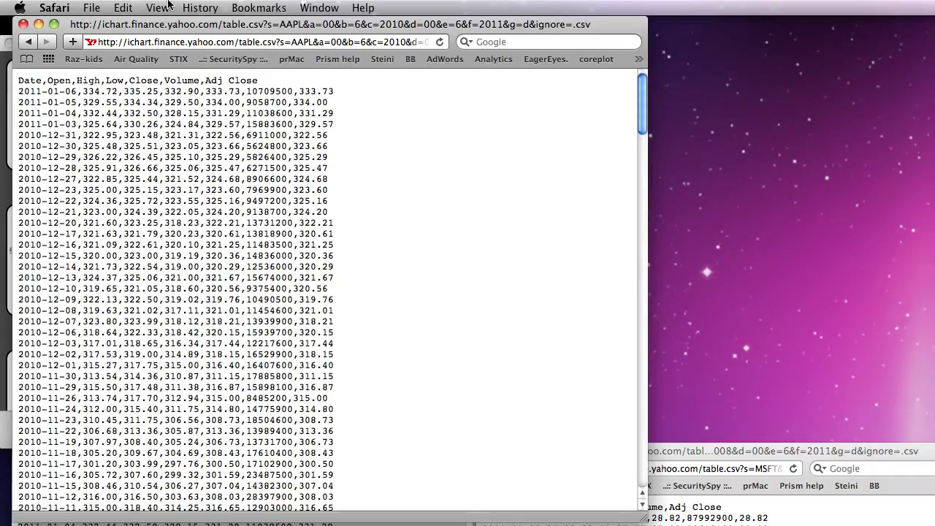
pyautogui.press('super+a')
pyautogui.click(143, 5)
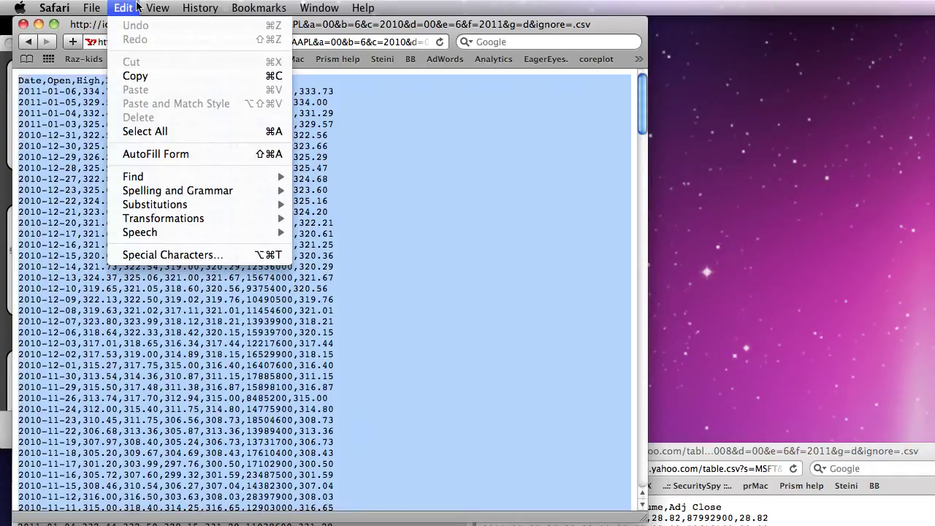
pyautogui.click(138, 77)
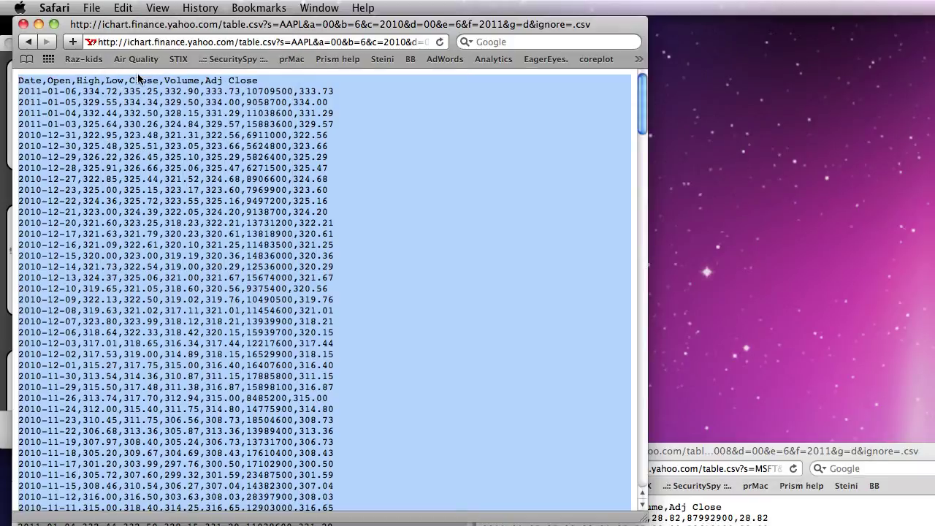
# Paste the AAPL data into a new blank DataGraph document, giving 254 rows by 7 columns
pyautogui.click(6, 183)
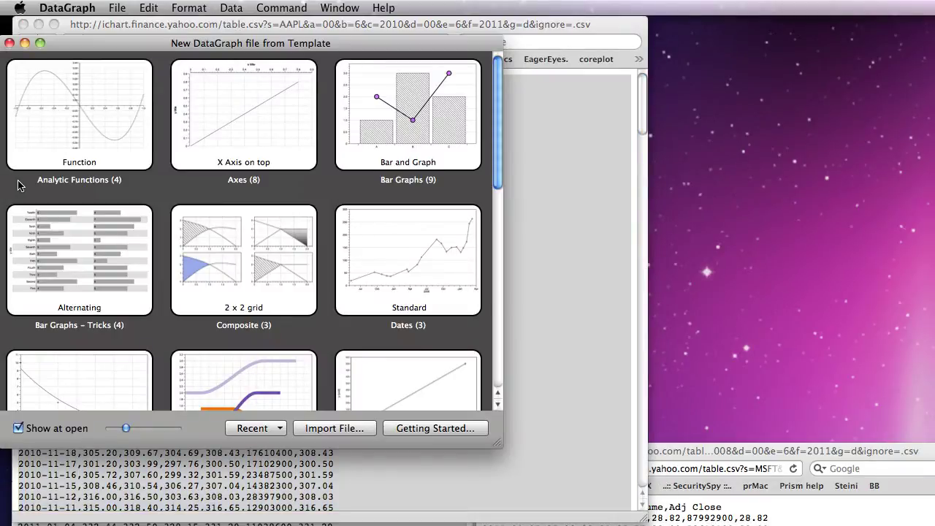
pyautogui.press('super+n')
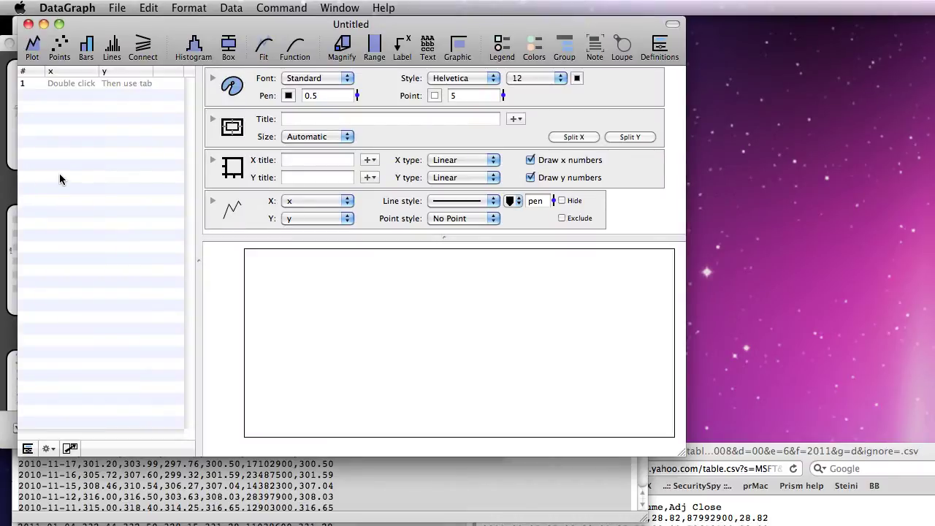
pyautogui.press('super+v')
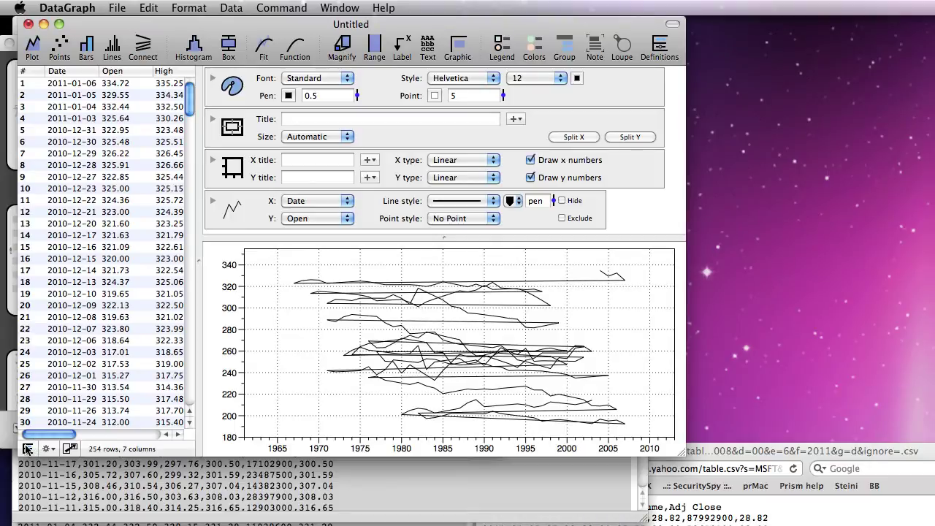
pyautogui.click(28, 447)
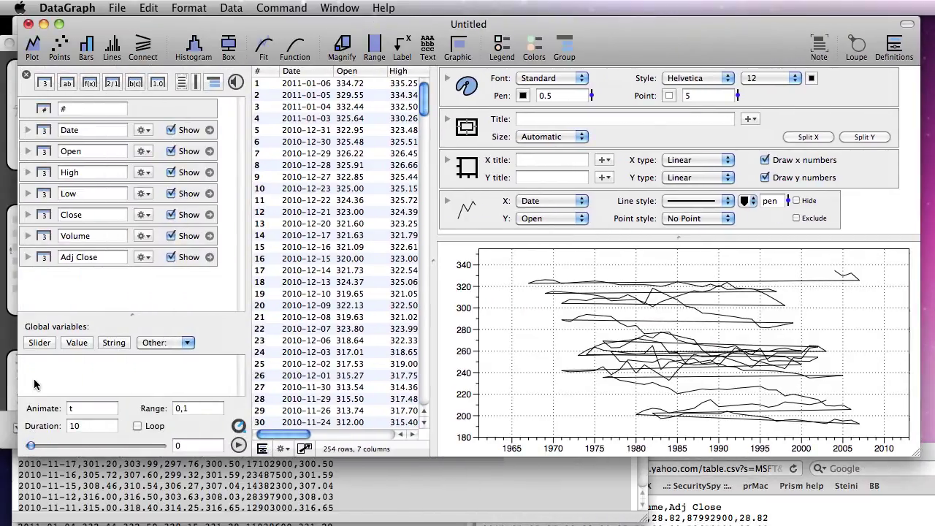
# Convert the Date column to a date column of type Full Date (Y-M-D)
pyautogui.click(143, 131)
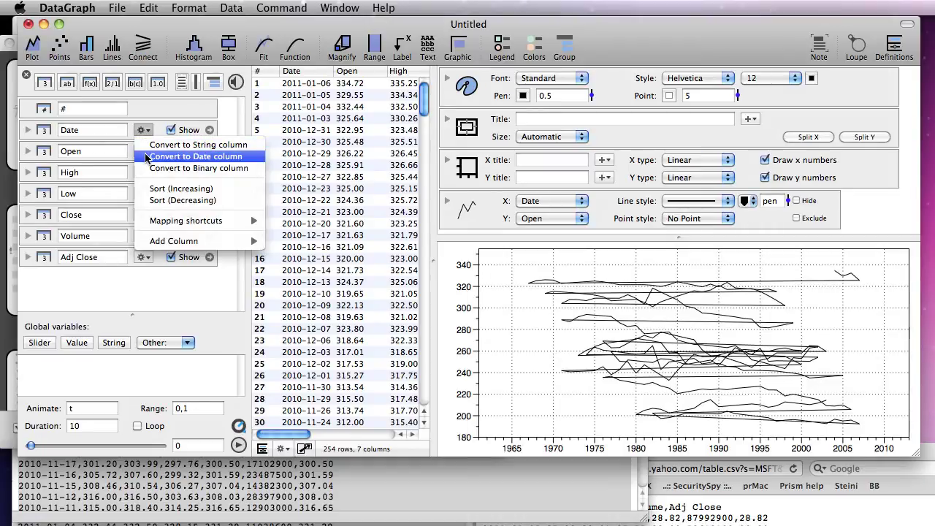
pyautogui.click(146, 155)
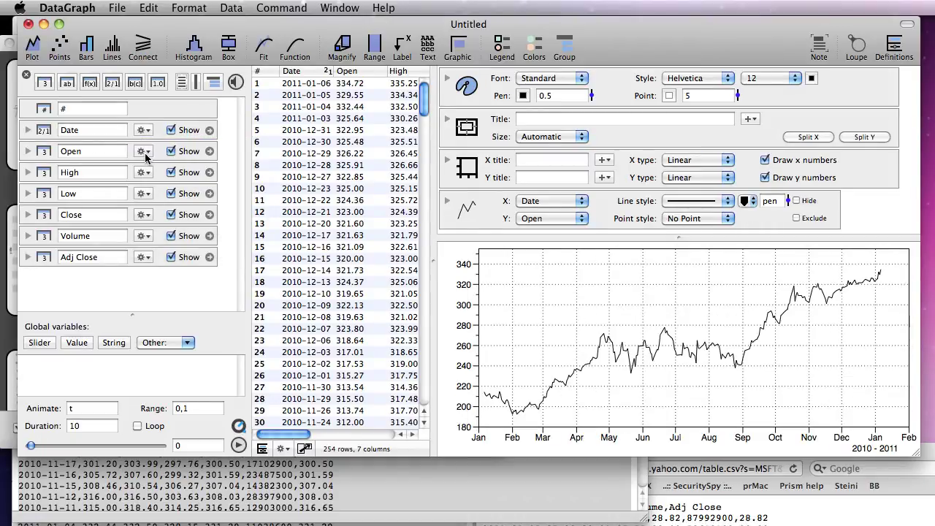
pyautogui.click(28, 130)
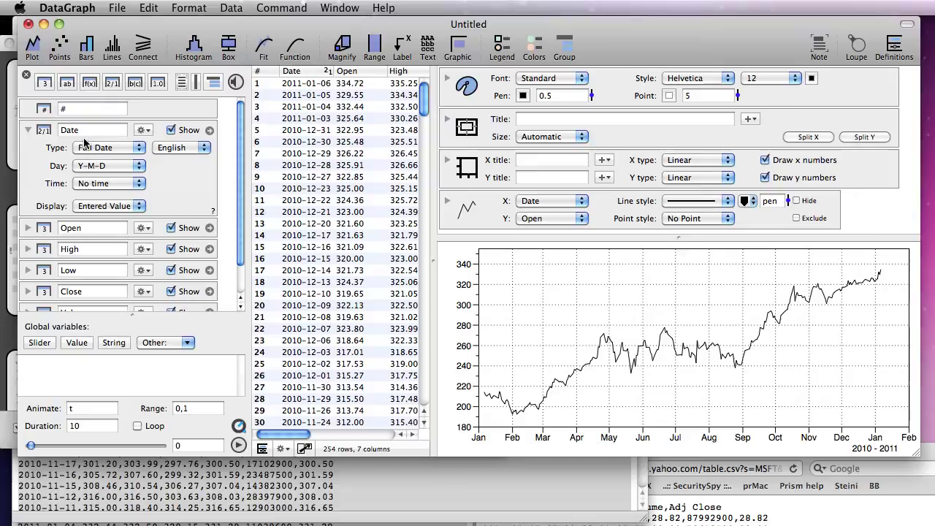
pyautogui.click(107, 149)
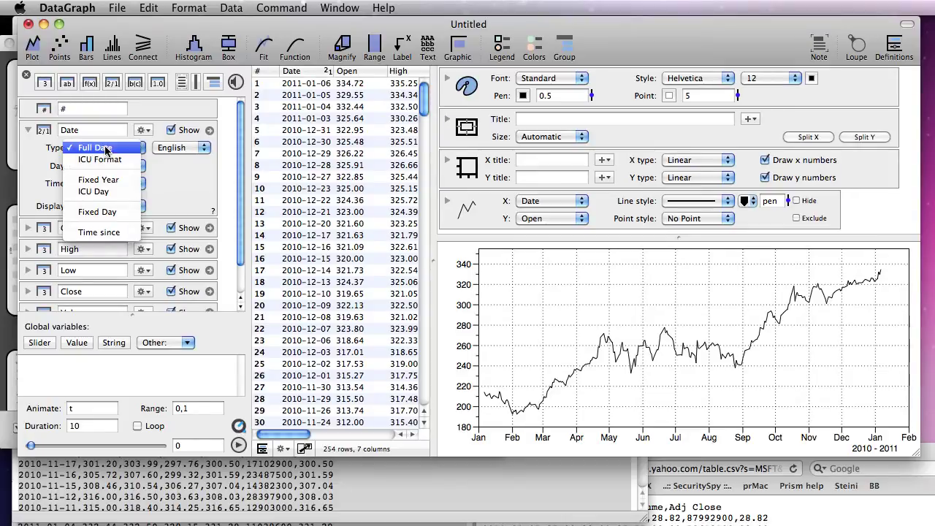
pyautogui.click(32, 136)
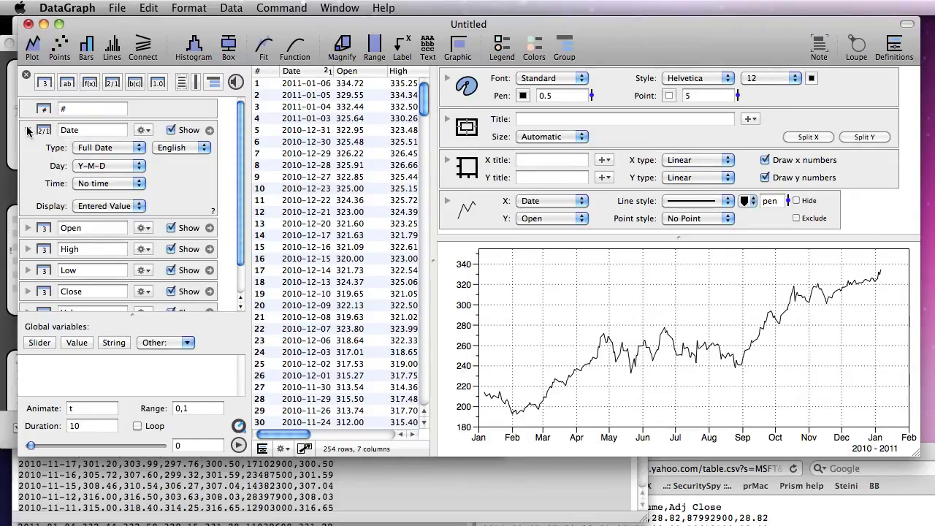
pyautogui.click(28, 130)
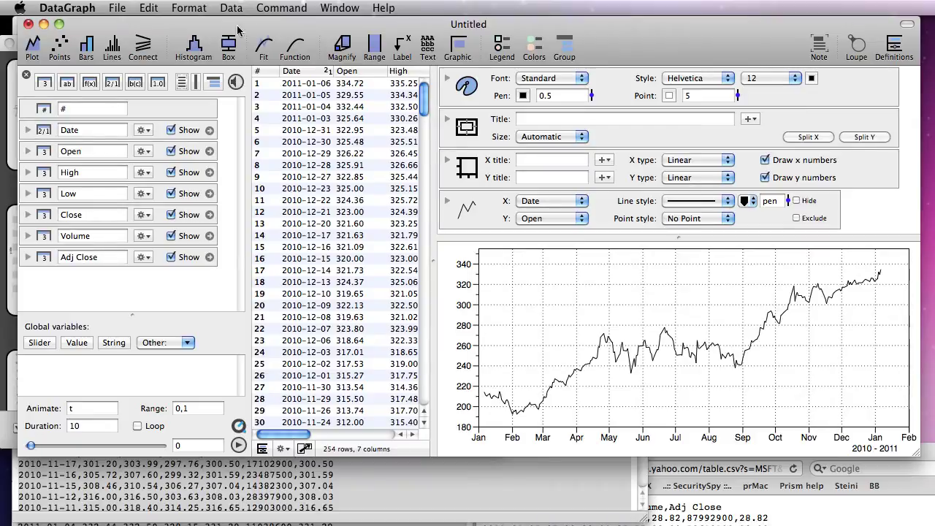
# Add an OHLC stock plot that uses Date for dates and Low for lows
pyautogui.click(260, 9)
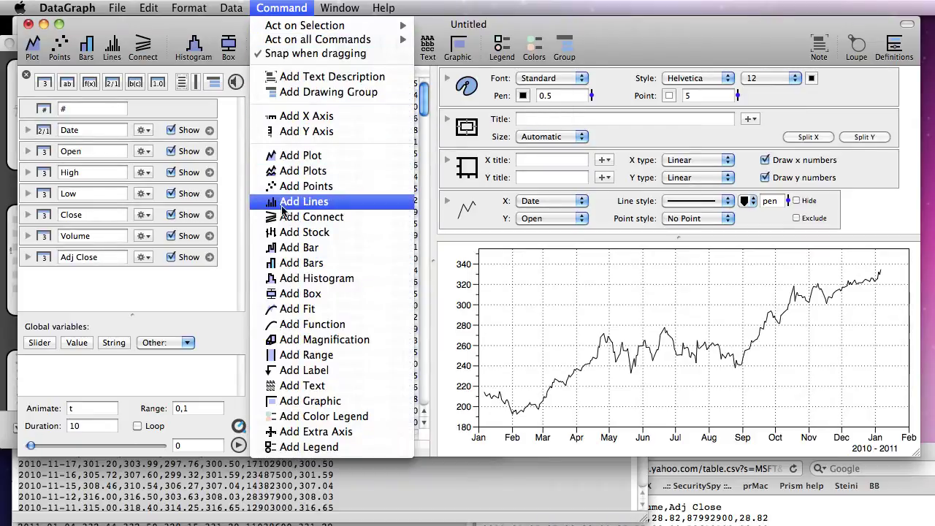
pyautogui.click(283, 232)
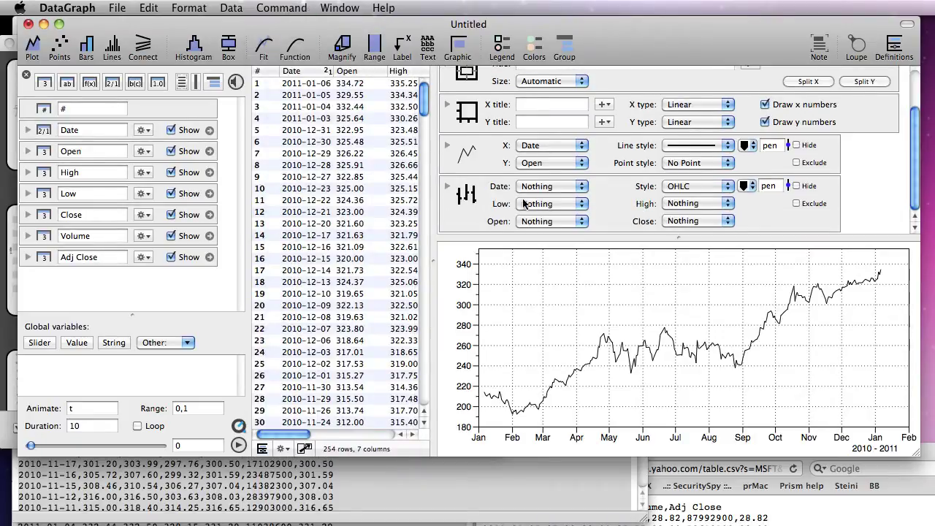
pyautogui.click(542, 189)
pyautogui.click(545, 216)
pyautogui.click(545, 205)
pyautogui.click(531, 270)
# Assign the High, Open and Close columns to the stock plot
pyautogui.click(698, 203)
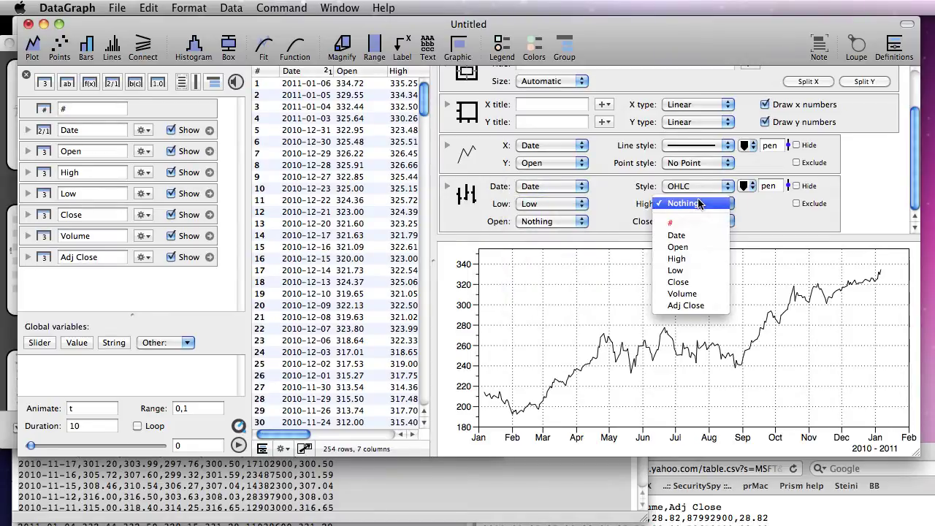
pyautogui.click(695, 258)
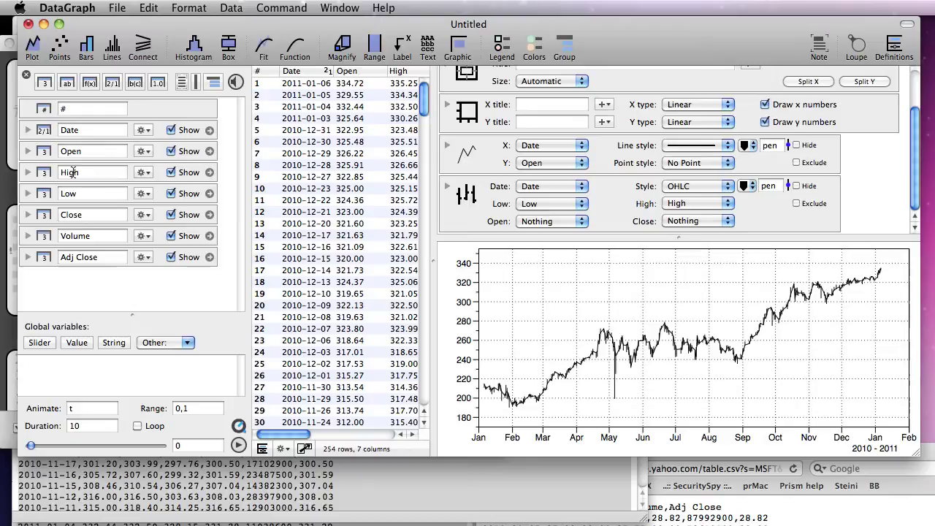
pyautogui.moveTo(45, 153); pyautogui.dragTo(549, 221)
pyautogui.moveTo(45, 218); pyautogui.dragTo(692, 225)
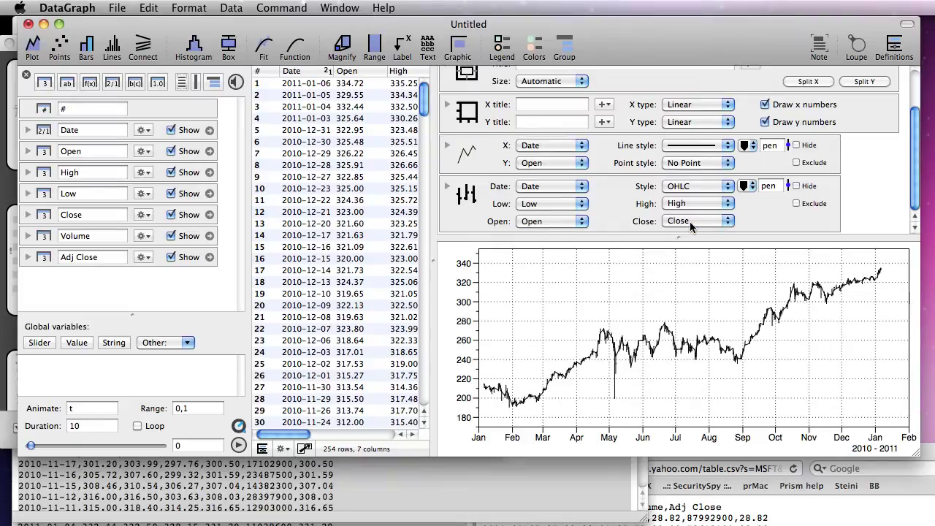
# Make the y-axis logarithmic and zoom the graph to late April–May 2010
pyautogui.click(682, 123)
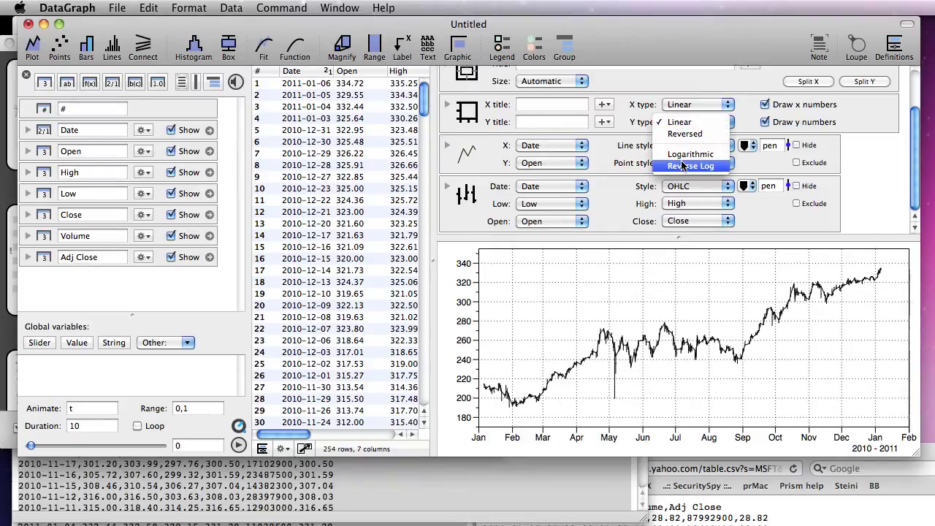
pyautogui.click(685, 154)
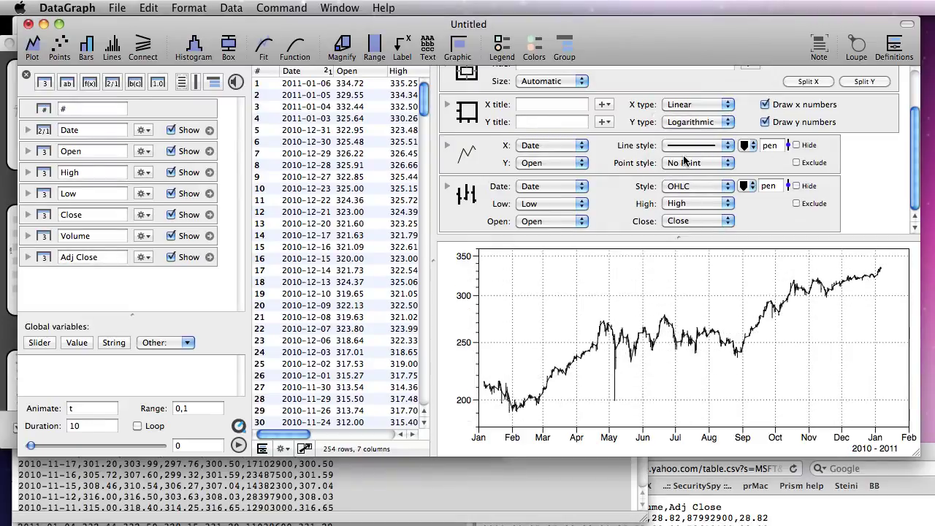
pyautogui.moveTo(603, 316); pyautogui.dragTo(630, 413)
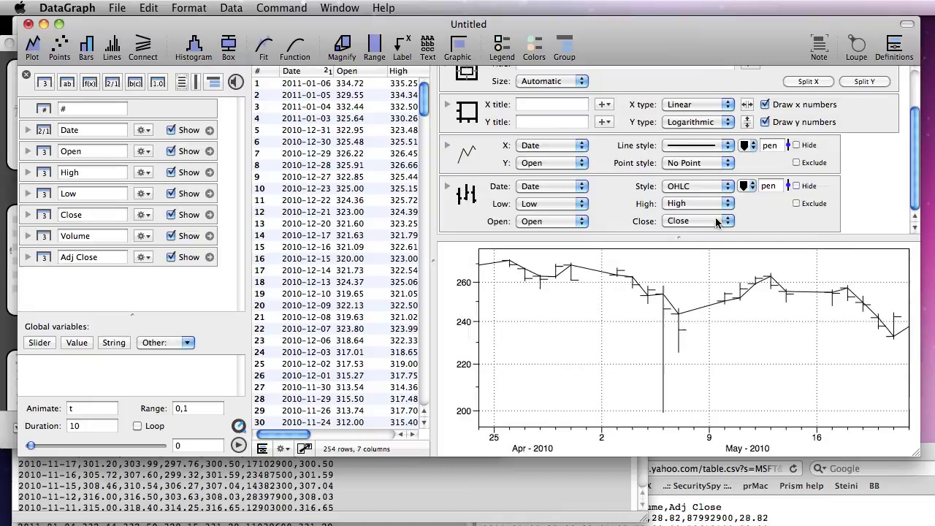
# Exclude and then delete the Date/Open line plot
pyautogui.click(796, 163)
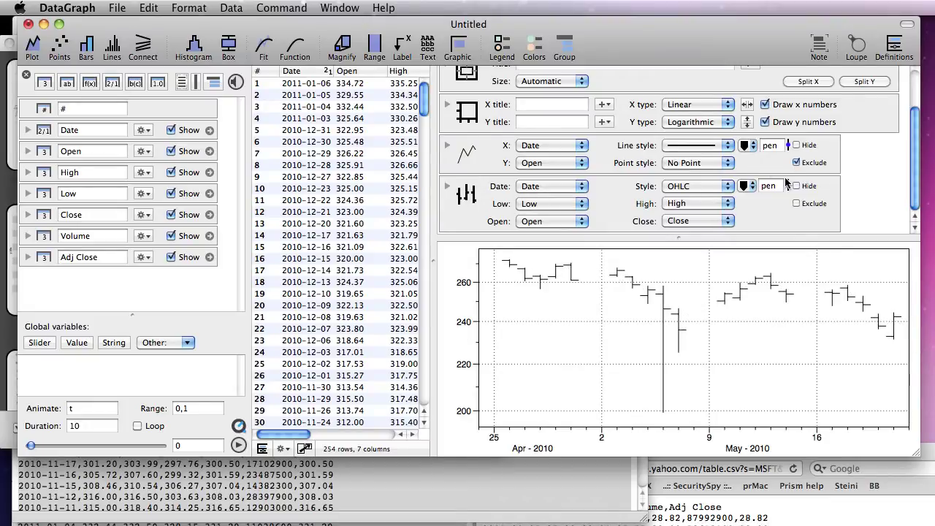
pyautogui.click(482, 155)
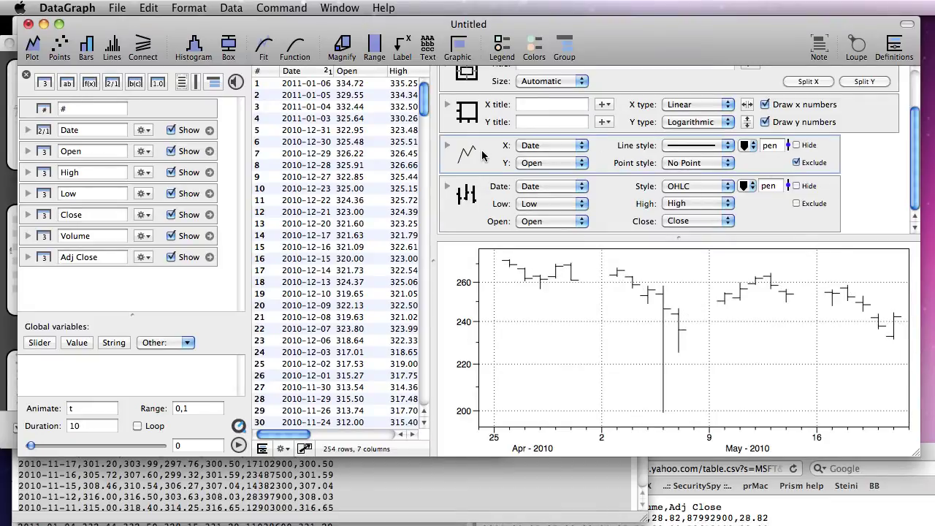
pyautogui.press('Delete')
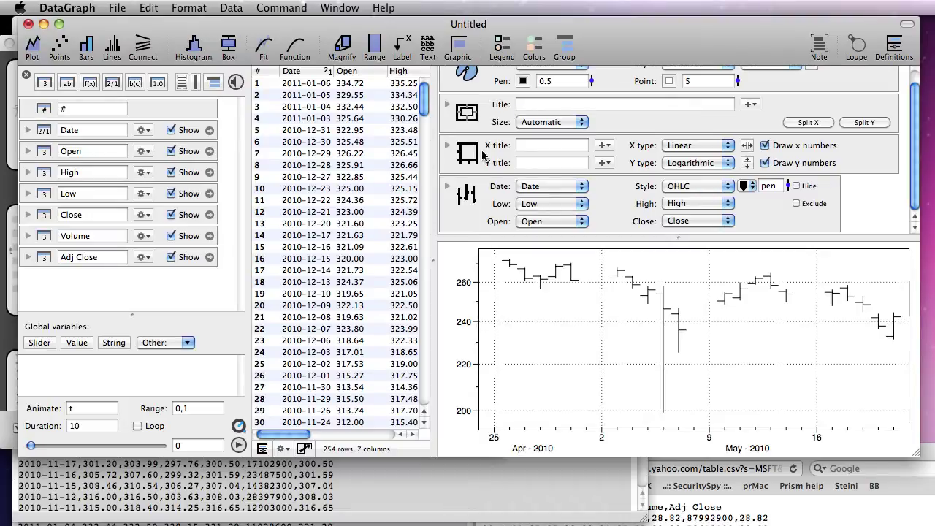
# Switch the stock style to Candlestick and scroll the dates back to mid-April–early June 2010
pyautogui.click(682, 191)
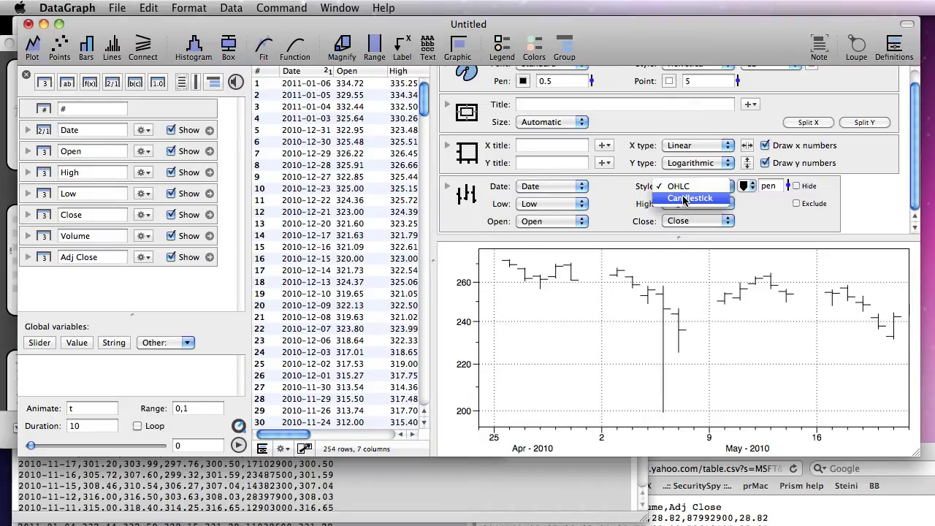
pyautogui.click(684, 201)
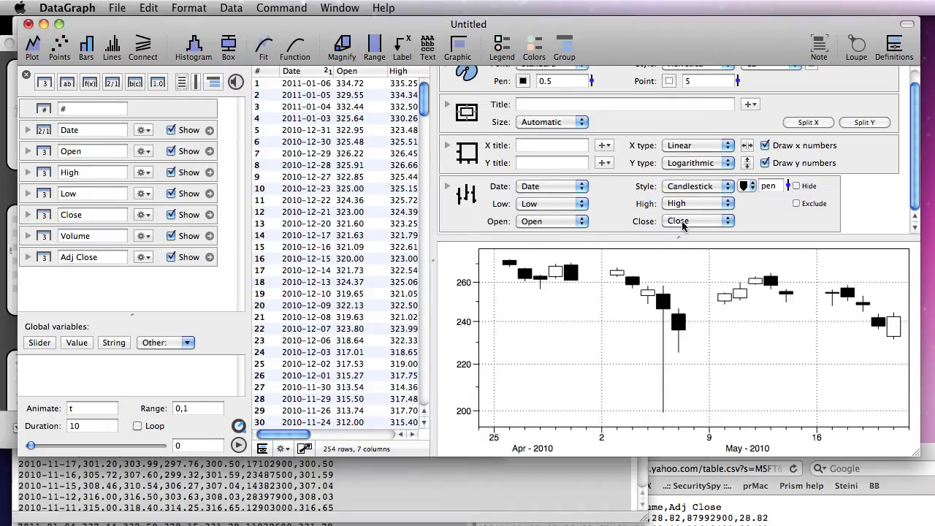
pyautogui.moveTo(675, 438)
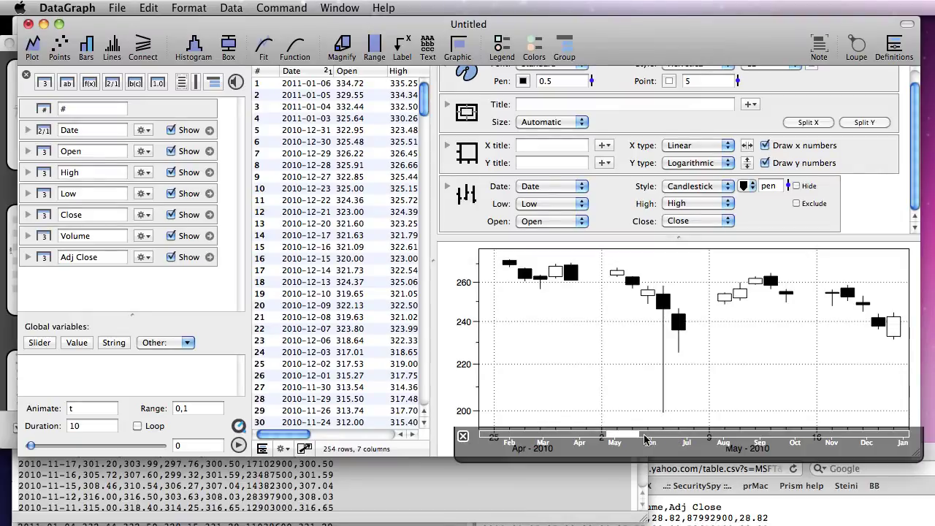
pyautogui.moveTo(626, 439)
pyautogui.mouseDown()
pyautogui.moveTo(604, 439)
pyautogui.moveTo(659, 440)
pyautogui.moveTo(626, 435)
pyautogui.mouseUp()
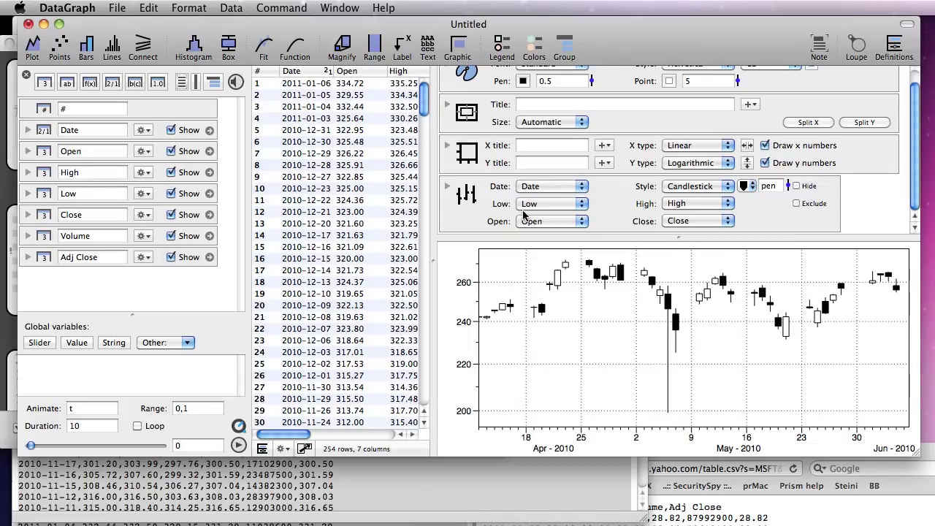
# Add a label reading 'Flash crash on May 6th' placed at the May crash near 260
pyautogui.click(406, 54)
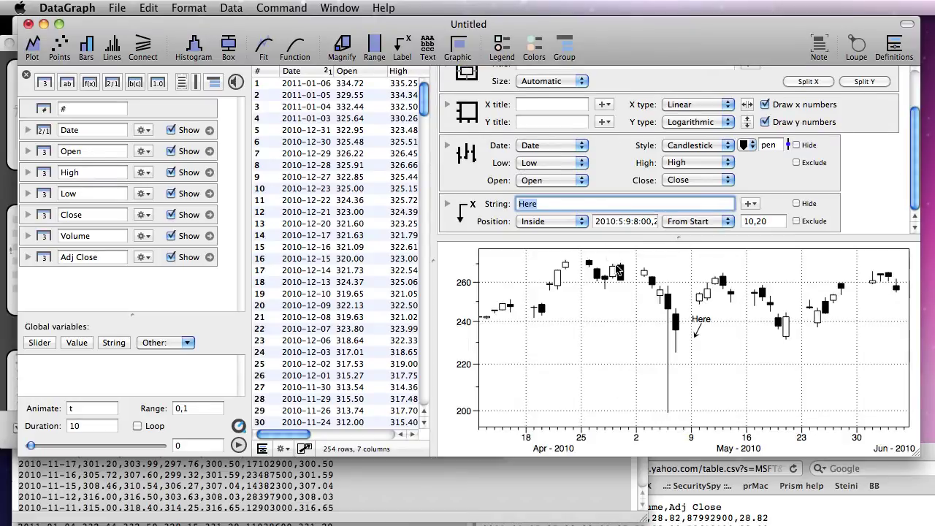
pyautogui.moveTo(695, 336); pyautogui.dragTo(668, 280)
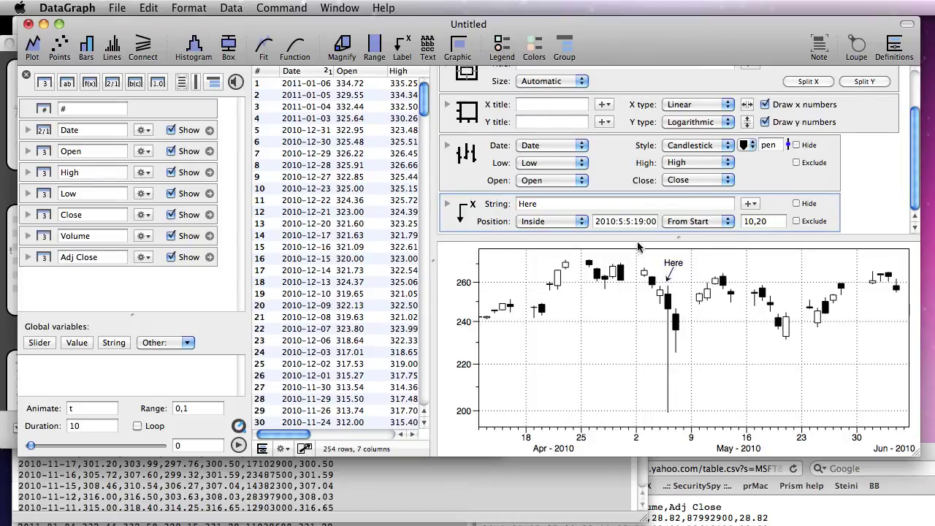
pyautogui.click(623, 202)
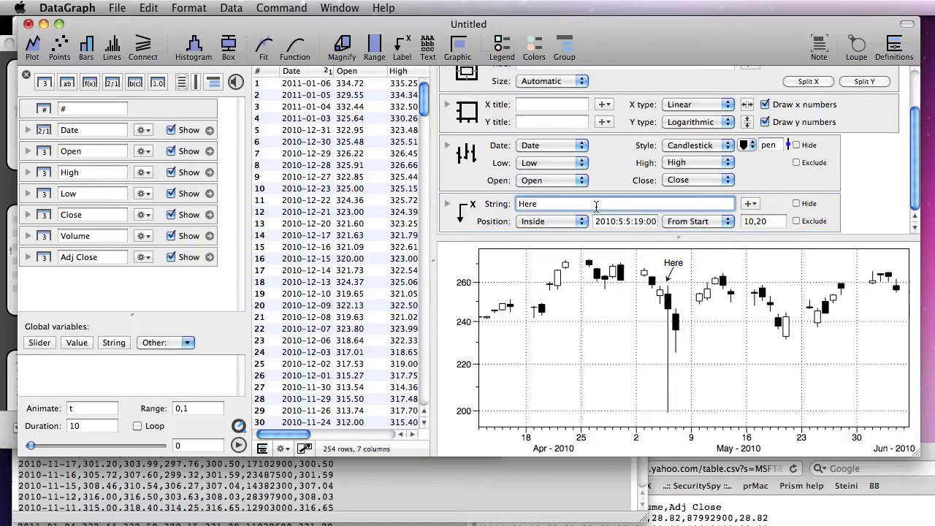
pyautogui.write('Flash crash on May')
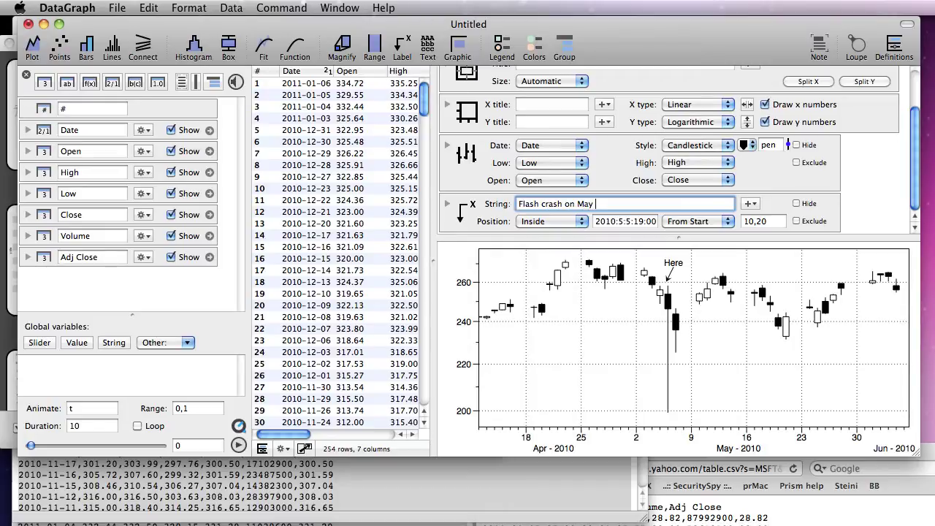
pyautogui.write(' 6th')
pyautogui.press('Return')
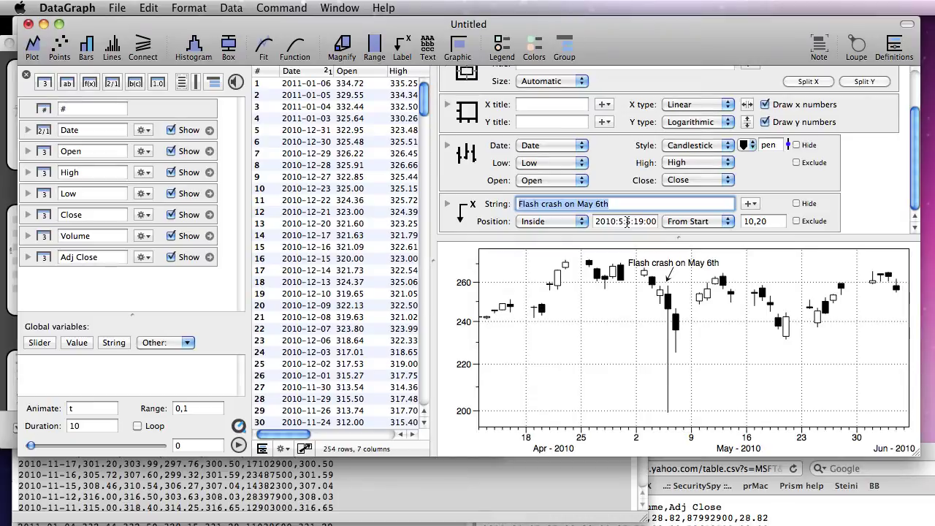
# Change the label's anchor date to 2010:5:6
pyautogui.click(641, 222)
pyautogui.moveTo(641, 222); pyautogui.dragTo(656, 223)
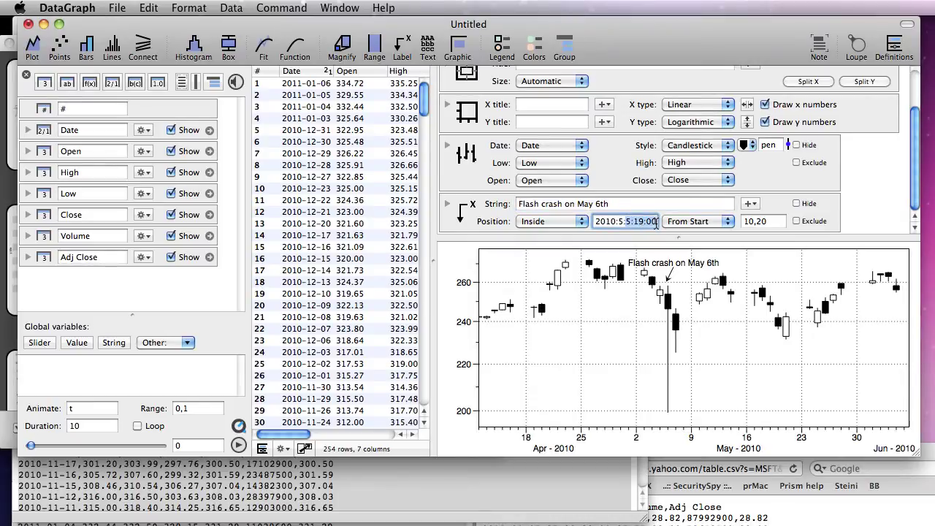
pyautogui.write('6,260.3')
pyautogui.press('Return')
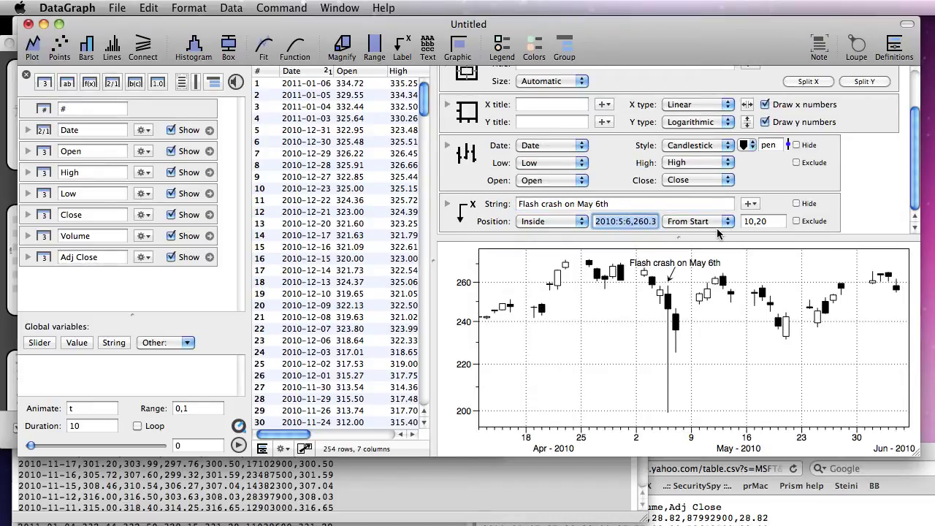
# Give the crash label the second, angled leader line style
pyautogui.click(447, 206)
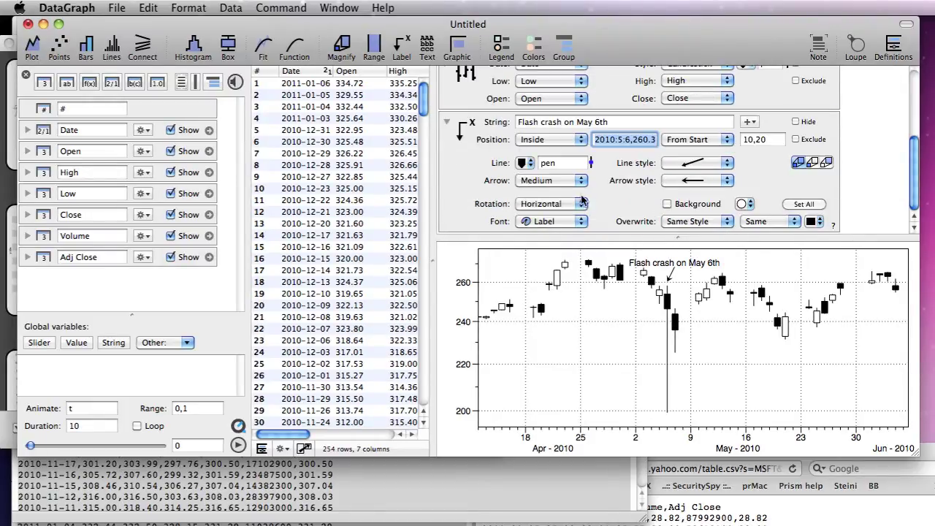
pyautogui.click(693, 167)
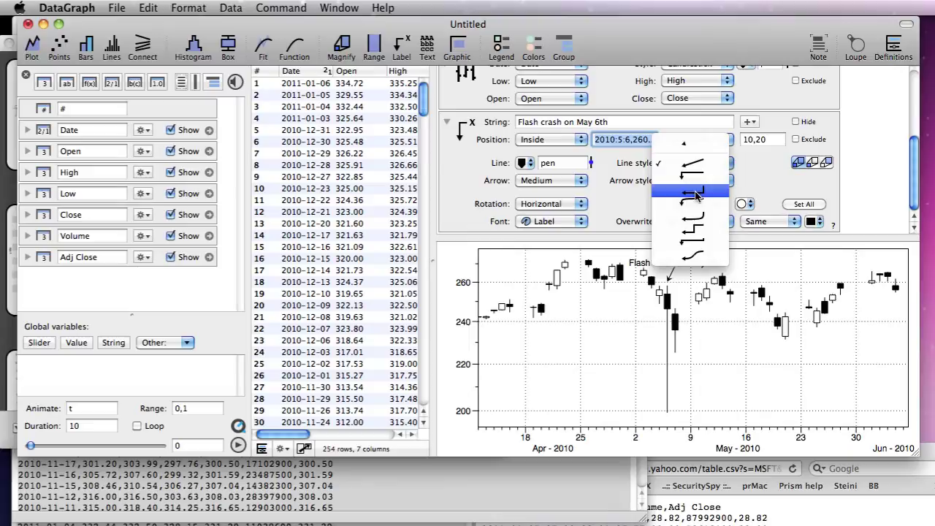
pyautogui.click(700, 185)
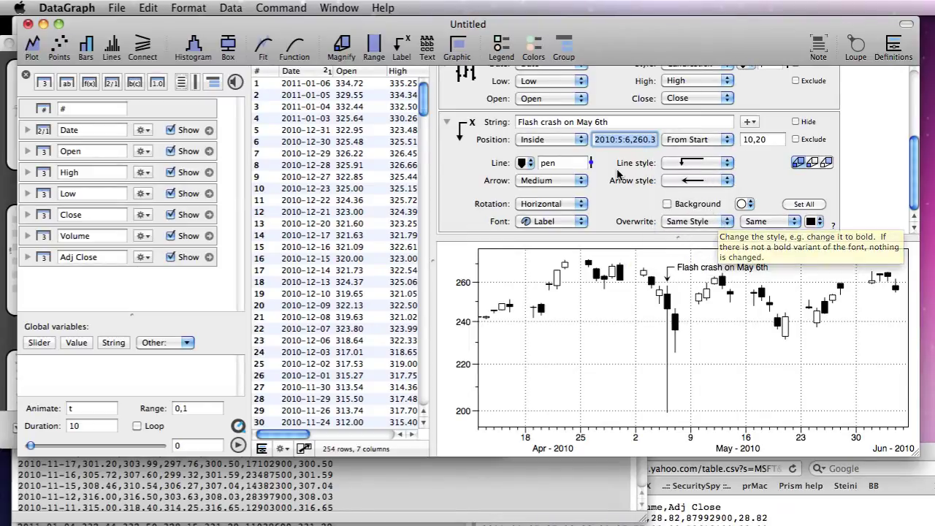
pyautogui.click(444, 122)
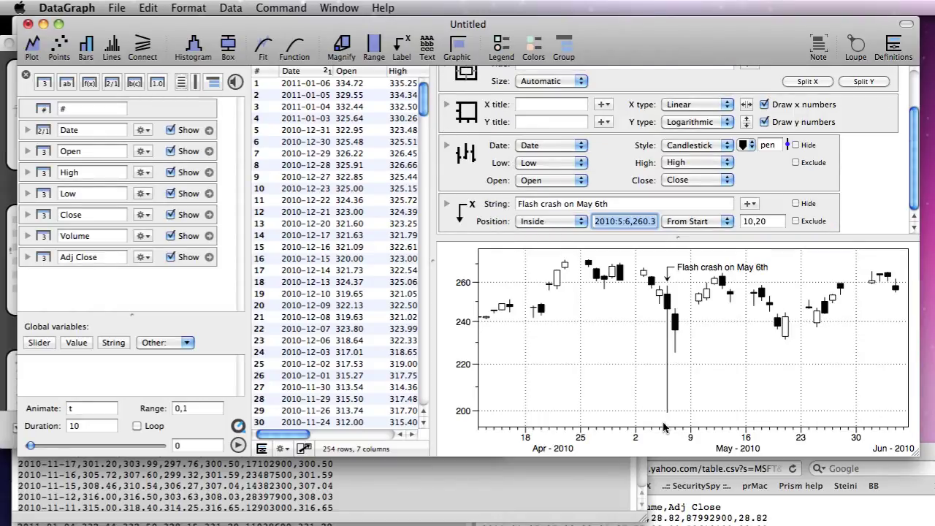
# Restore the full Jan 2010–Jan 2011 range and raise the label to offset 11,49
pyautogui.moveTo(612, 438)
pyautogui.click(463, 436)
pyautogui.moveTo(467, 396)
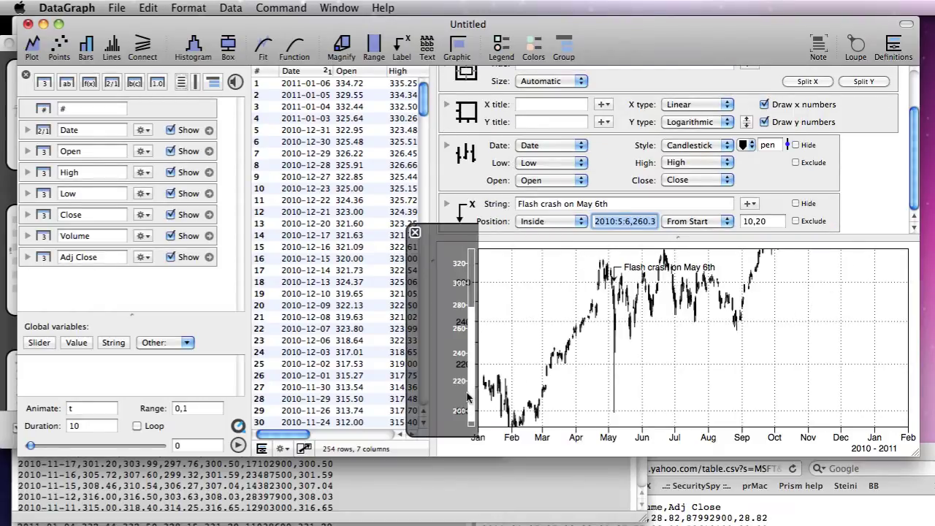
pyautogui.click(415, 232)
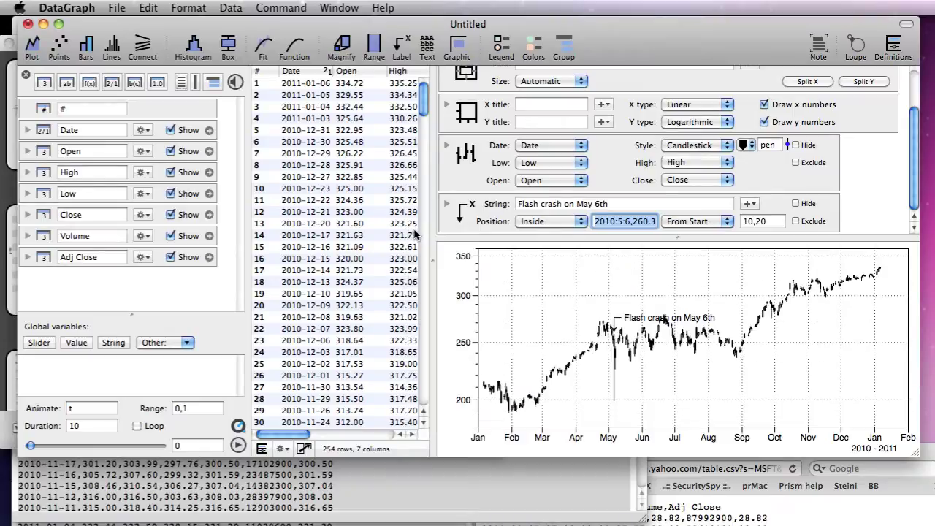
pyautogui.moveTo(632, 319); pyautogui.dragTo(633, 296)
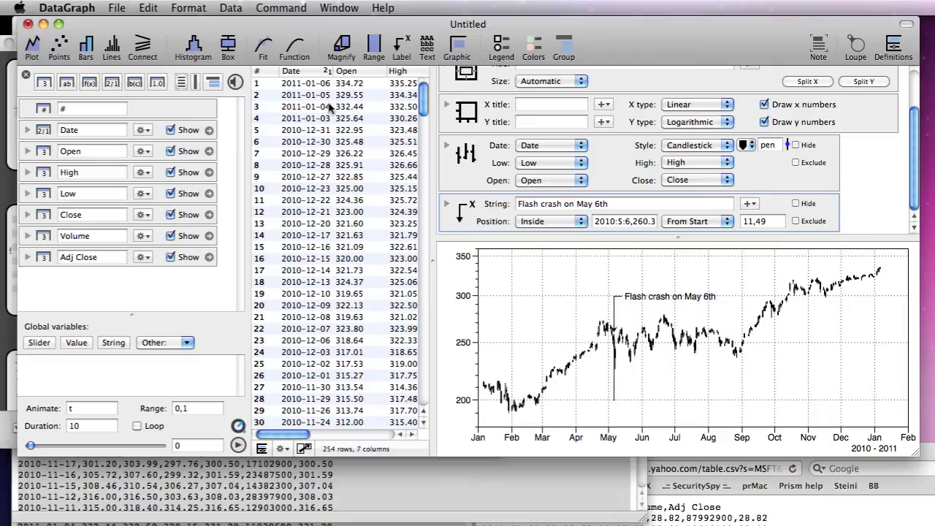
# Replace the table's contents with the longer AAPL CSV history dragged in from Safari
pyautogui.press('super+a')
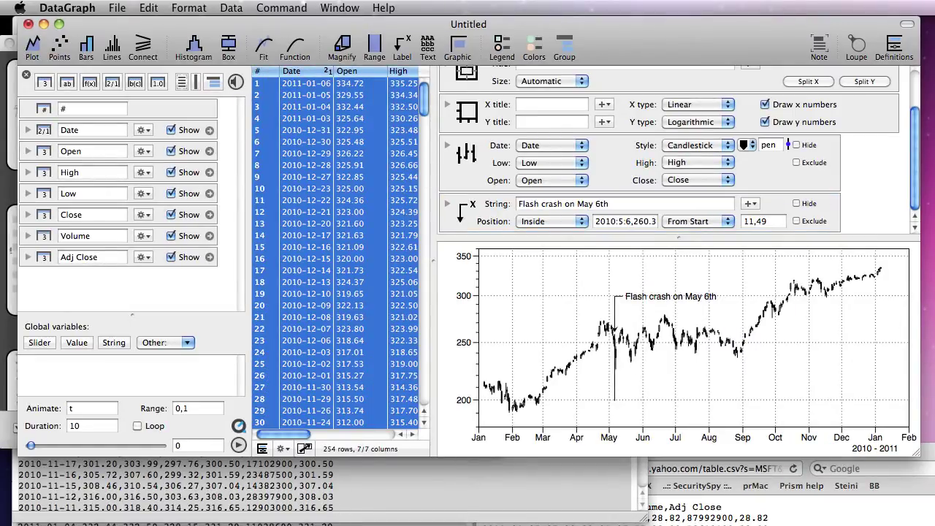
pyautogui.click(175, 482)
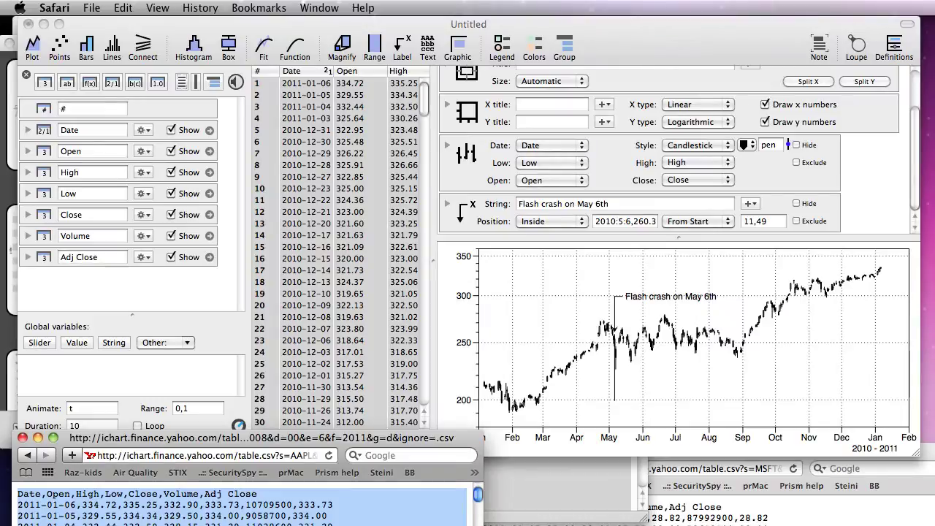
pyautogui.moveTo(277, 520); pyautogui.dragTo(371, 270)
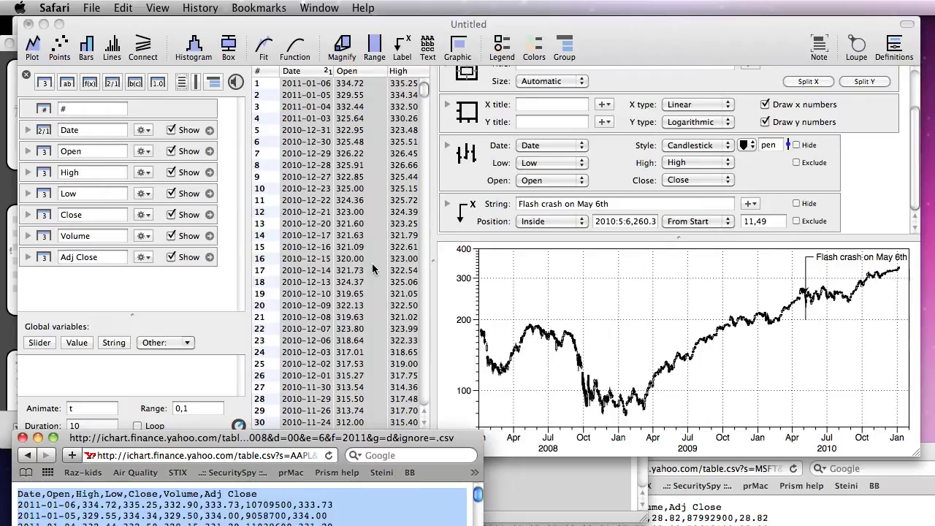
# Group all seven columns of the 758-row table into a group named AAPL
pyautogui.click(217, 291)
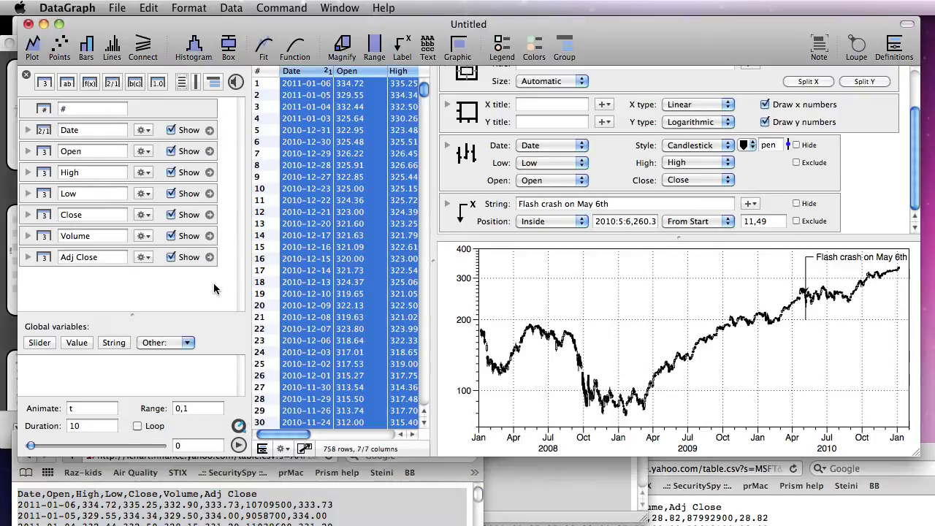
pyautogui.moveTo(217, 291); pyautogui.dragTo(187, 142)
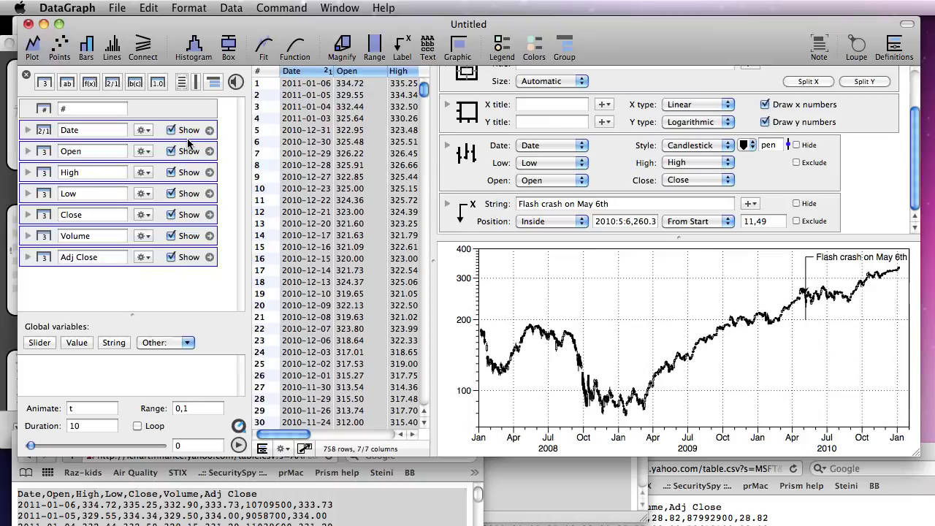
pyautogui.click(212, 84)
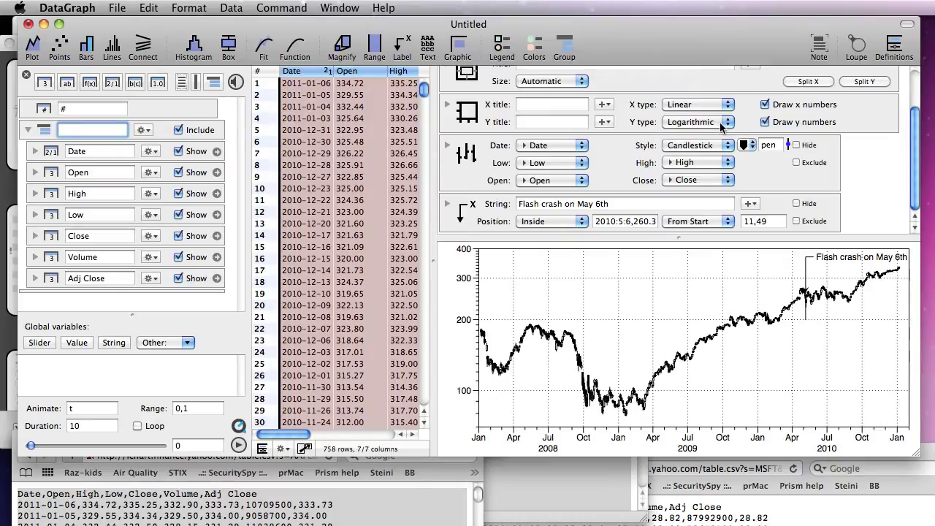
pyautogui.press('Return')
pyautogui.click(171, 304)
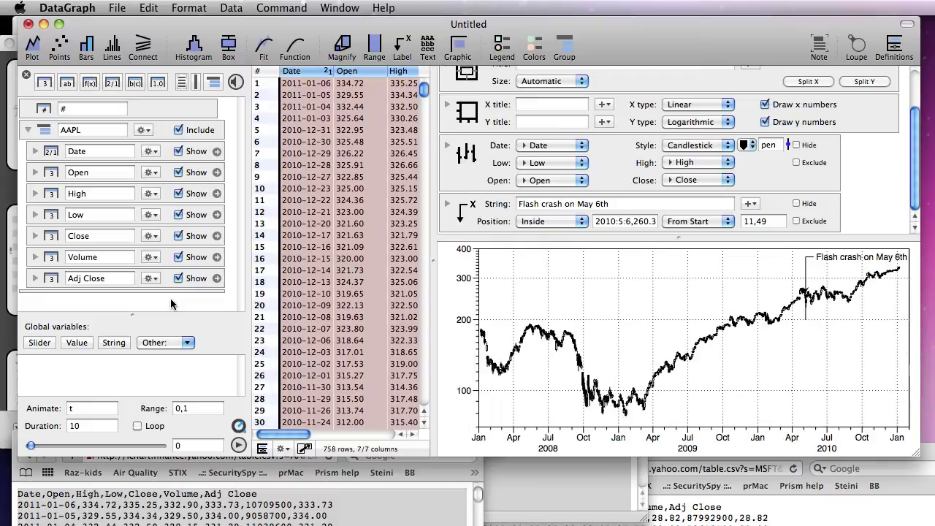
pyautogui.click(307, 71)
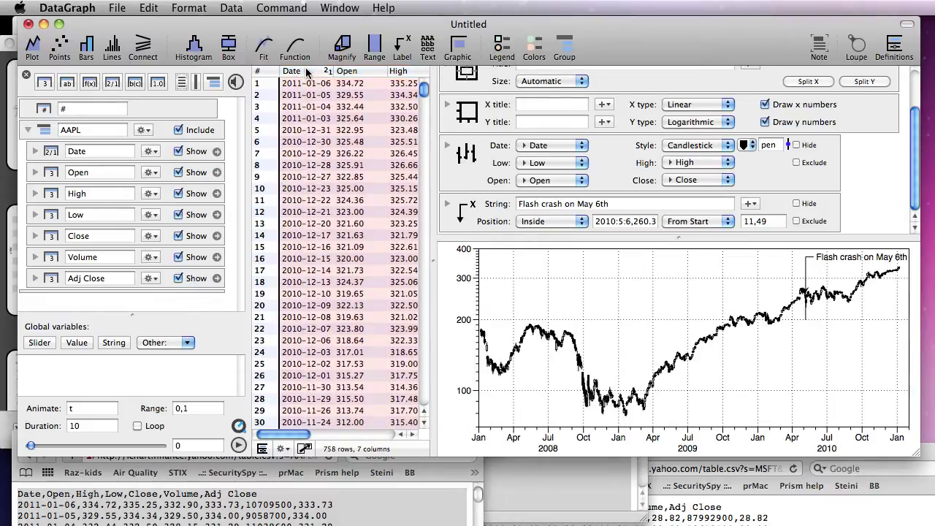
# Add all of the MSFT CSV data to the table as new columns
pyautogui.click(730, 511)
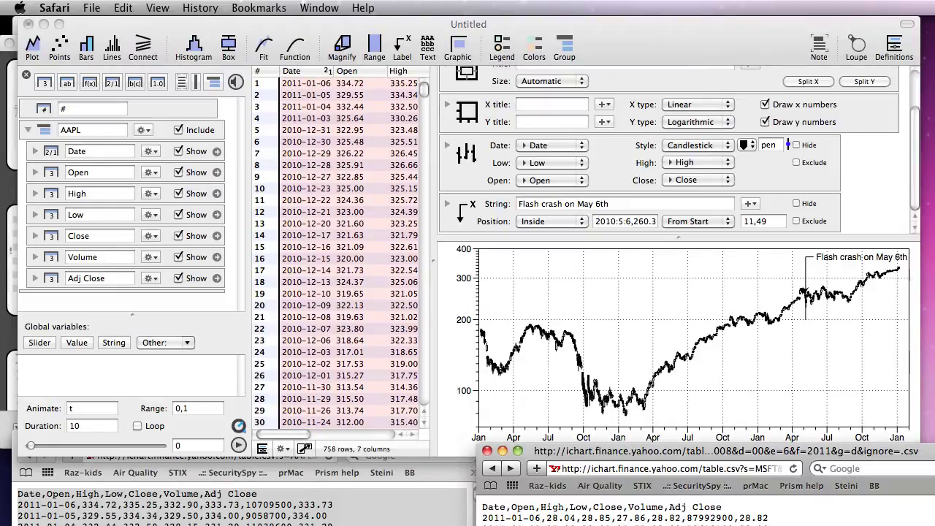
pyautogui.press('super+a')
pyautogui.moveTo(525, 511); pyautogui.dragTo(393, 283)
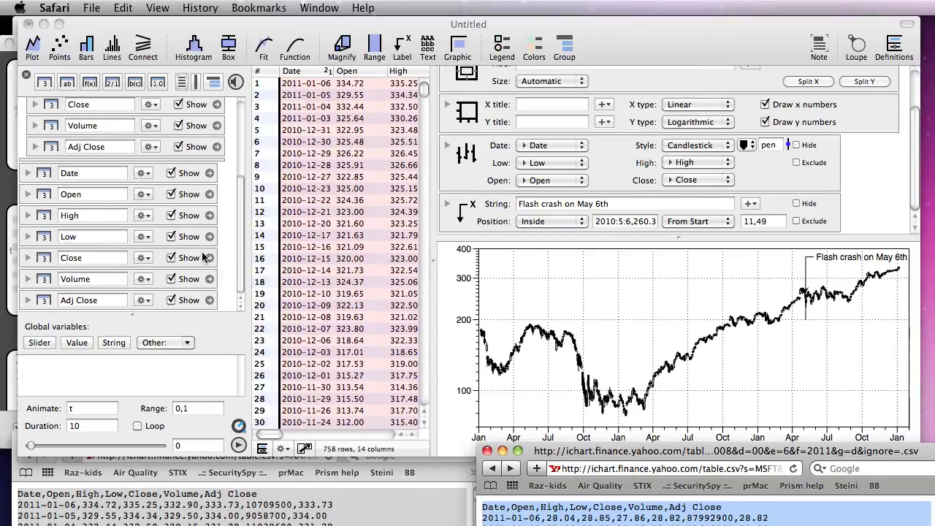
# Convert the MSFT Date column to dates and group the MSFT columns as 'MSFT'
pyautogui.click(142, 172)
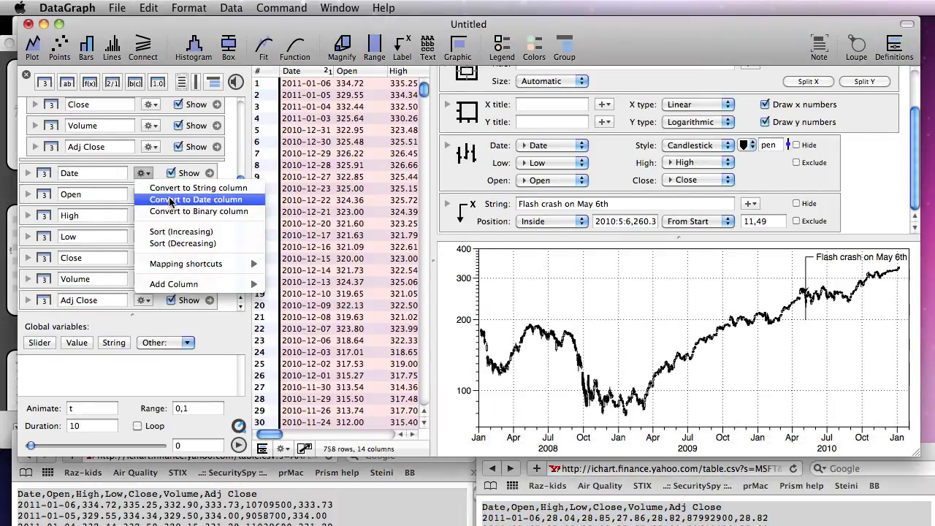
pyautogui.click(170, 203)
pyautogui.moveTo(228, 171); pyautogui.dragTo(128, 301)
pyautogui.click(213, 81)
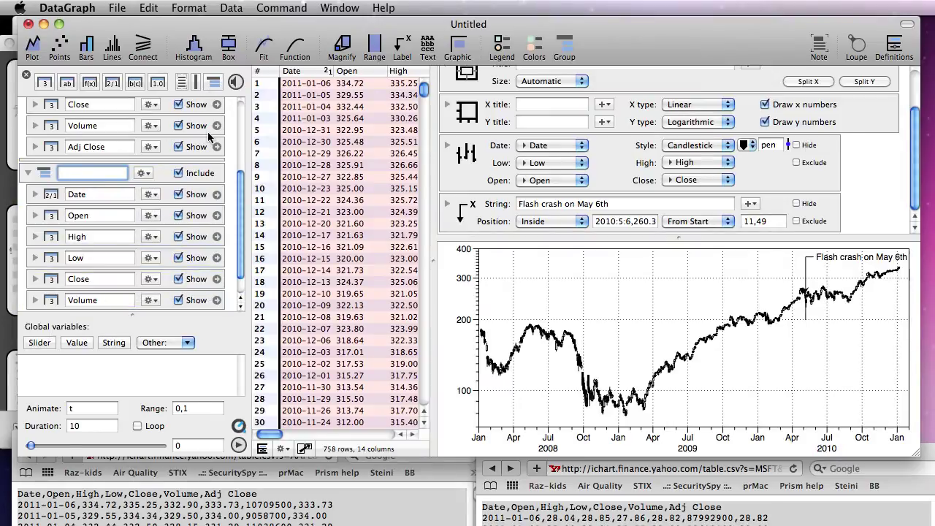
pyautogui.write('MSFT')
pyautogui.press('Return')
# Add a second stacked Y axis and duplicate the Candlestick plot command
pyautogui.click(862, 82)
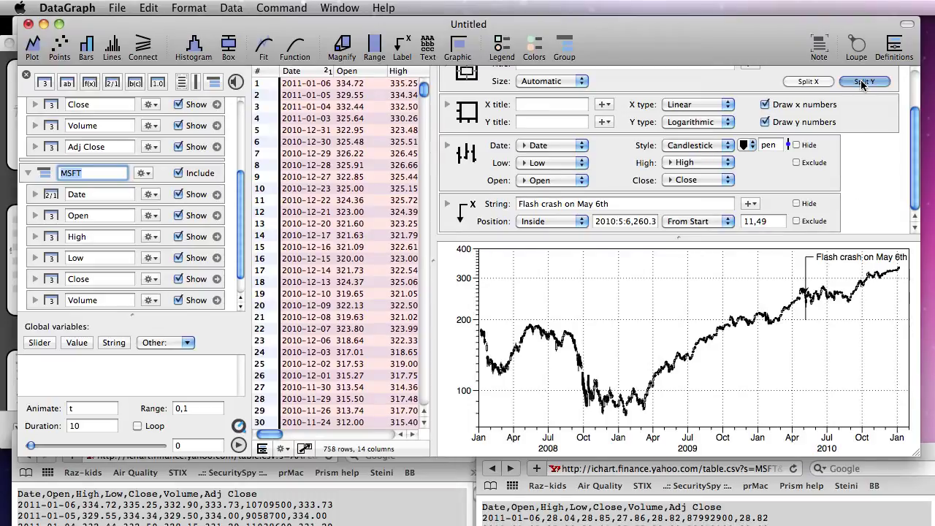
pyautogui.scroll(-2, 837, 112)
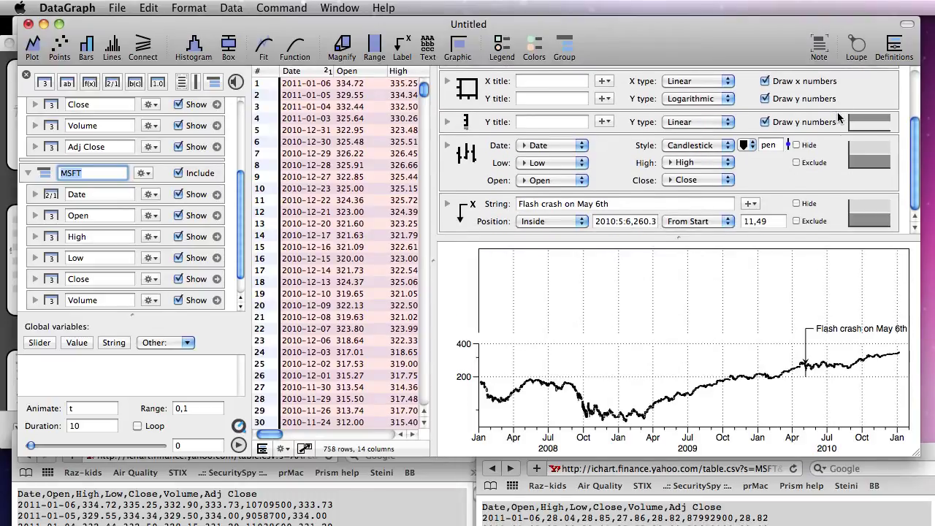
pyautogui.moveTo(474, 162); pyautogui.dragTo(480, 188)
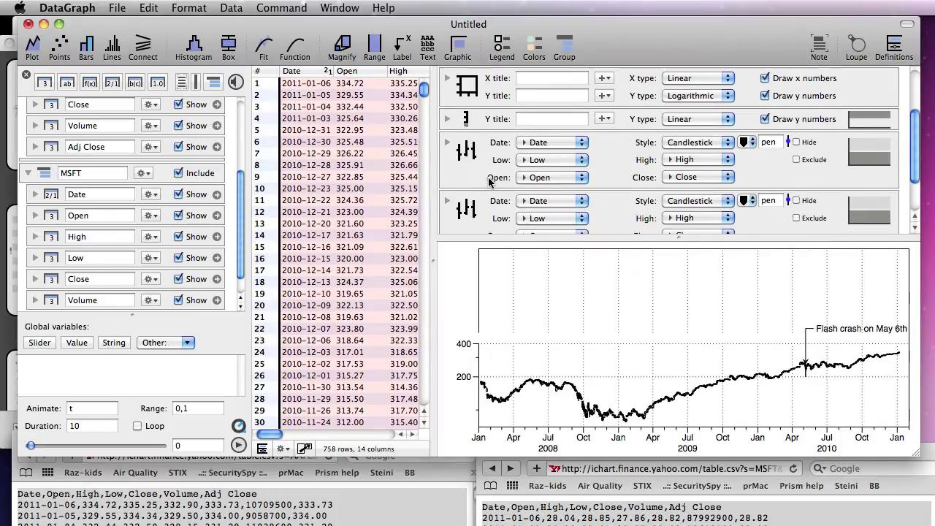
pyautogui.scroll(-4, 491, 182)
# Put the second candlestick series on the top graph, plotting the MSFT column group
pyautogui.click(883, 167)
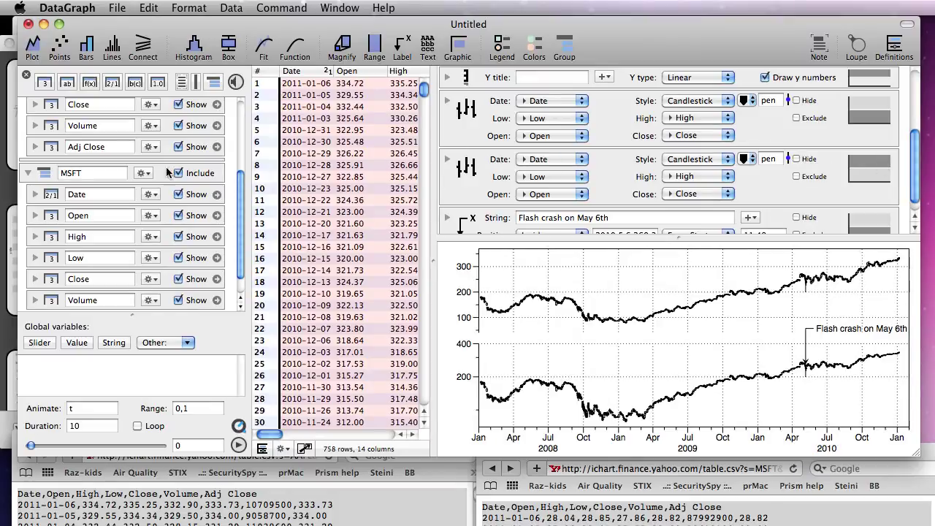
pyautogui.moveTo(43, 174); pyautogui.dragTo(79, 178)
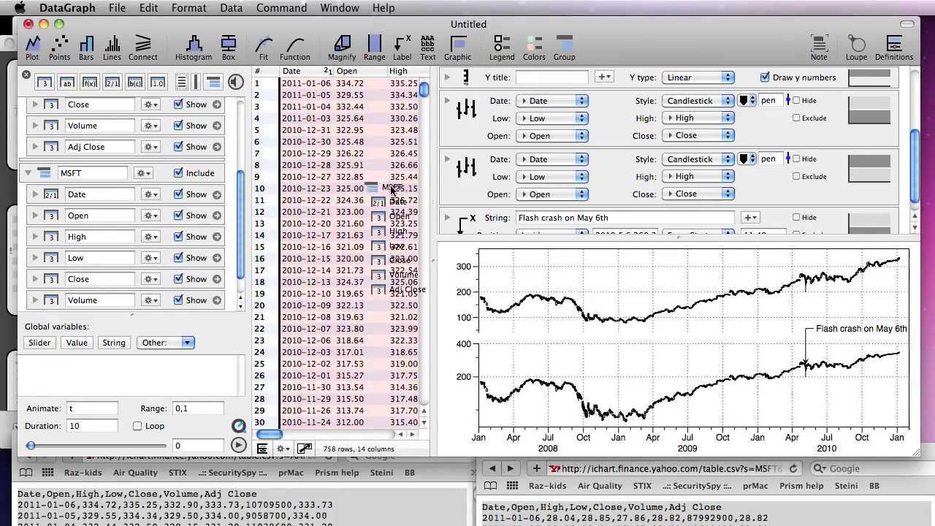
pyautogui.moveTo(391, 188); pyautogui.dragTo(488, 185)
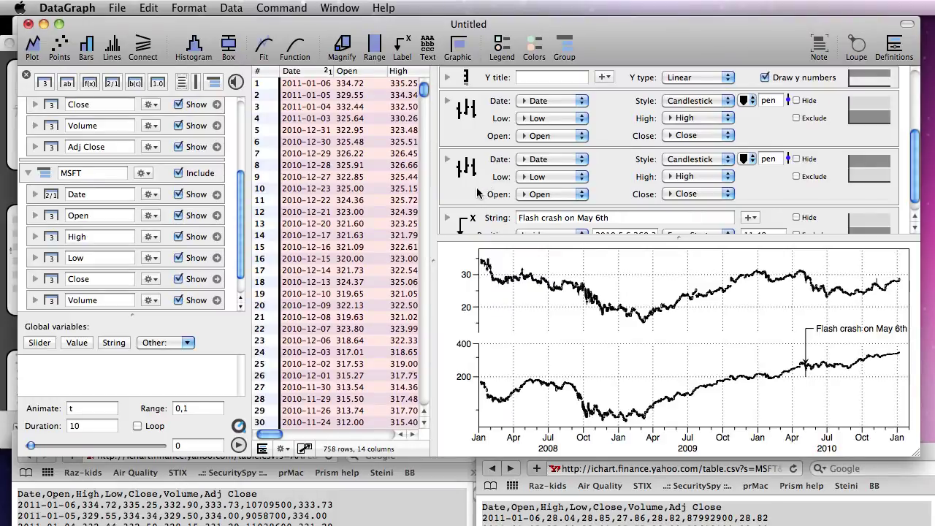
# Set the top graph's Y axis to a Logarithmic scale
pyautogui.scroll(3, 632, 148)
pyautogui.scroll(1, 633, 149)
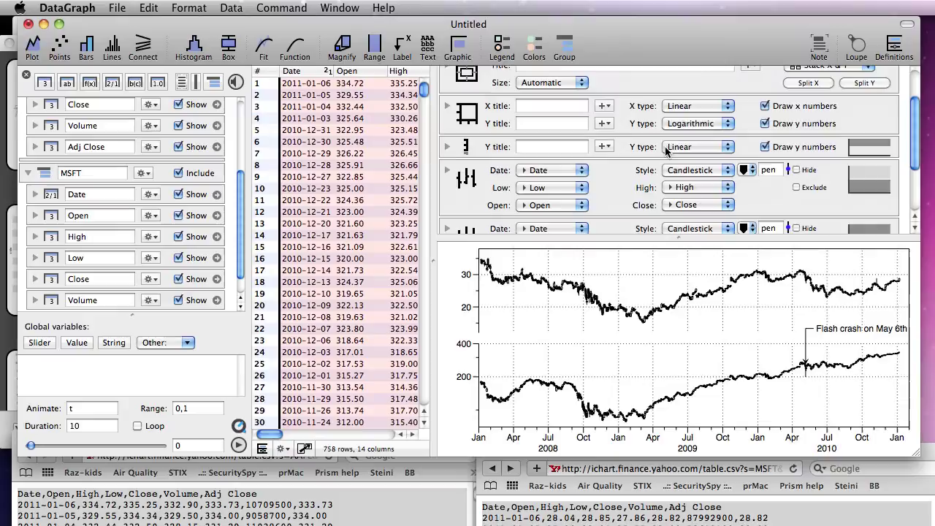
pyautogui.click(674, 149)
pyautogui.click(680, 180)
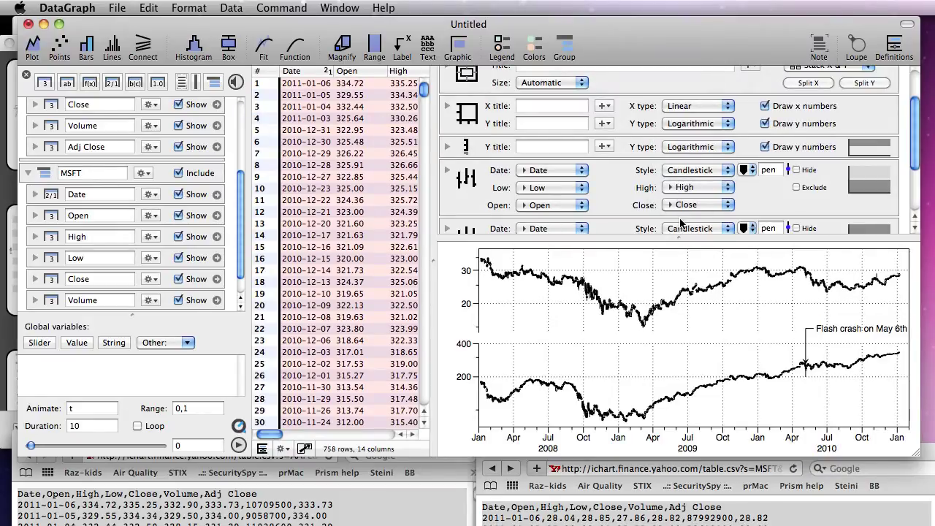
# Keep Date as the first candlestick's date column and rename its legend entry to AAPL
pyautogui.click(446, 170)
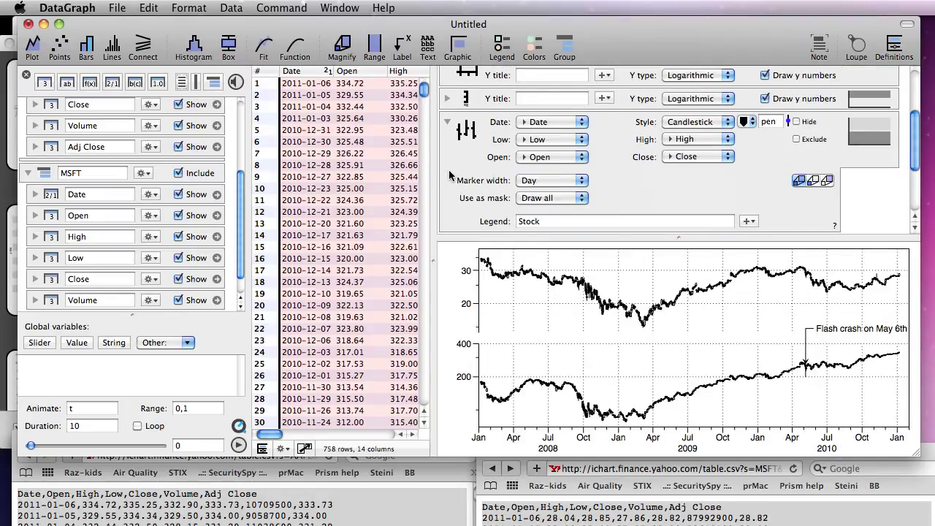
pyautogui.click(546, 127)
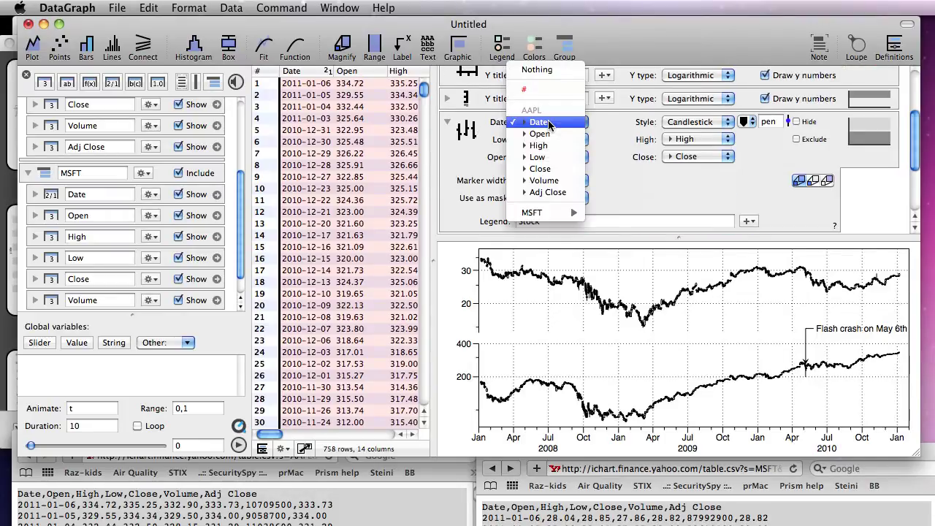
pyautogui.click(485, 128)
pyautogui.moveTo(554, 224); pyautogui.dragTo(506, 225)
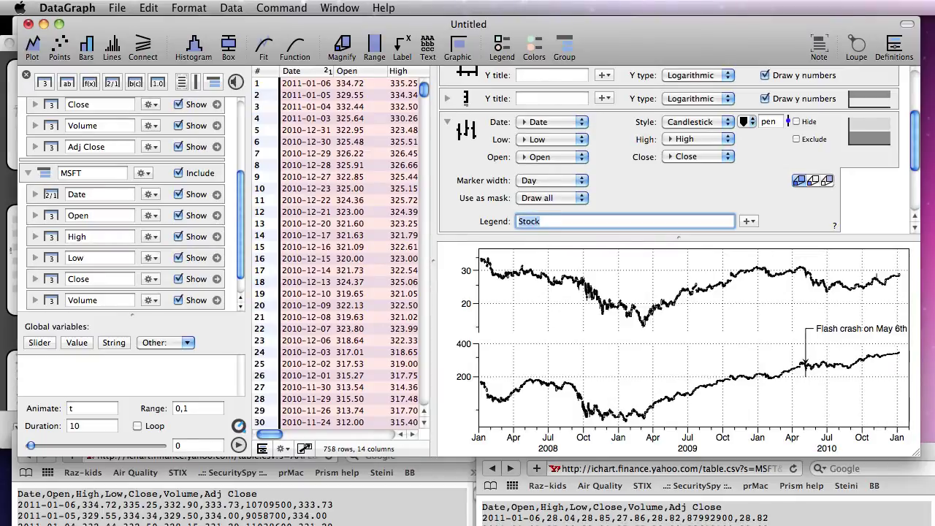
pyautogui.write('AAPL')
pyautogui.press('Return')
pyautogui.click(447, 121)
# Keep the MSFT Date column for the second candlestick and rename its legend entry to MSFT
pyautogui.click(447, 180)
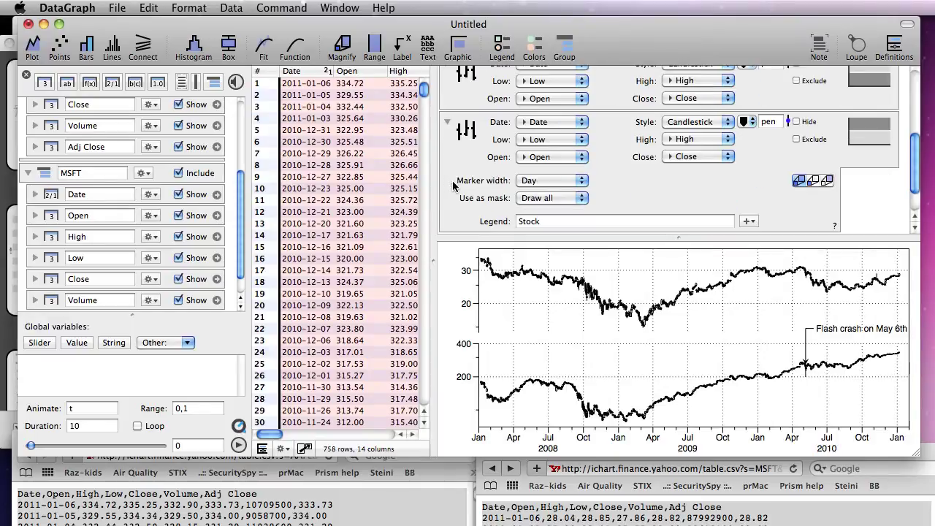
pyautogui.click(559, 124)
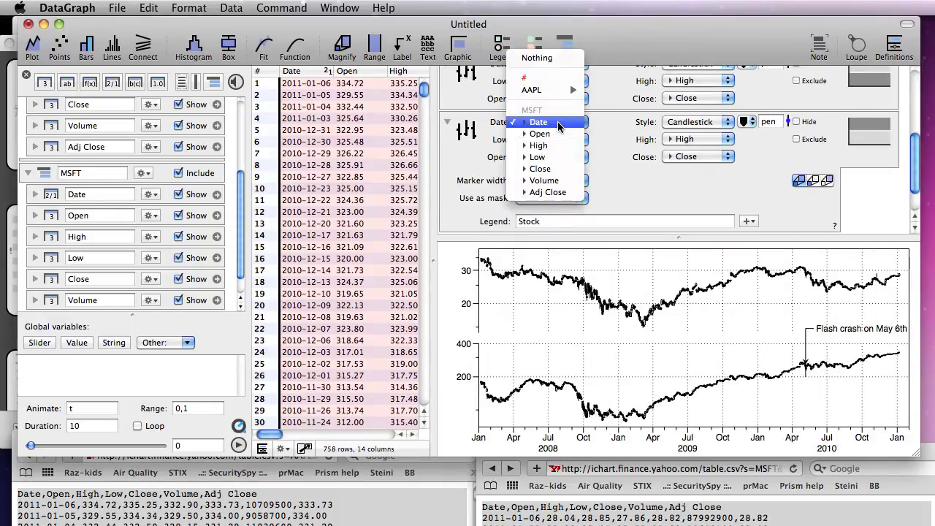
pyautogui.click(558, 126)
pyautogui.click(499, 221)
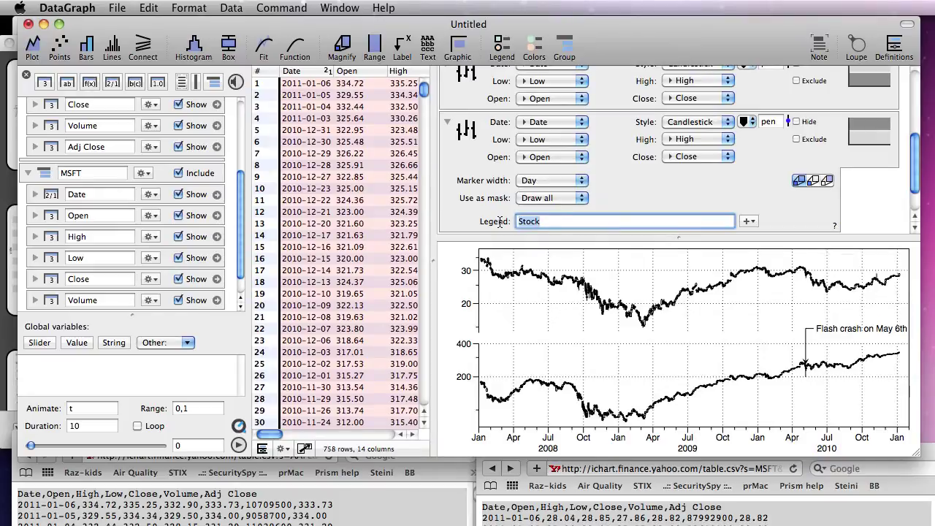
pyautogui.write('MSFT')
pyautogui.press('Return')
# Add a legend at the chart's lower right and colour the MSFT candlesticks purple (Line Color 4)
pyautogui.click(501, 48)
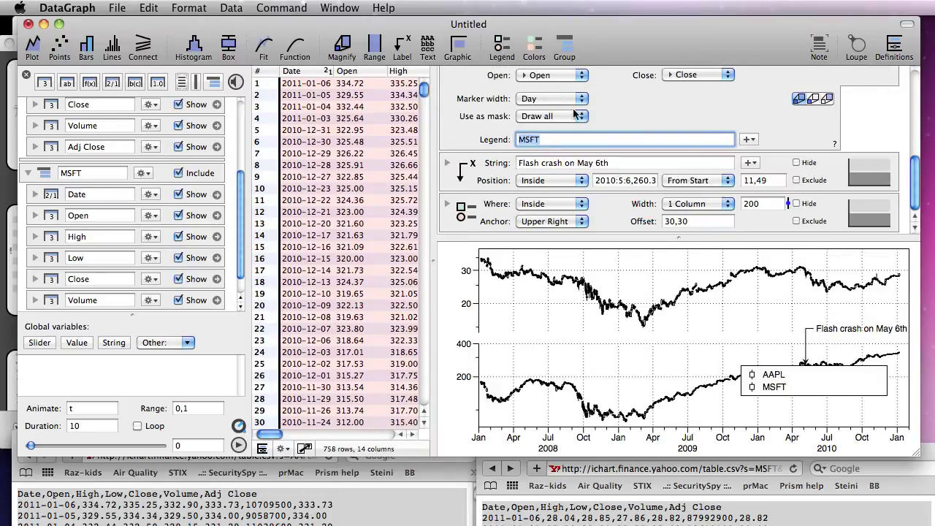
pyautogui.moveTo(885, 386); pyautogui.dragTo(871, 409)
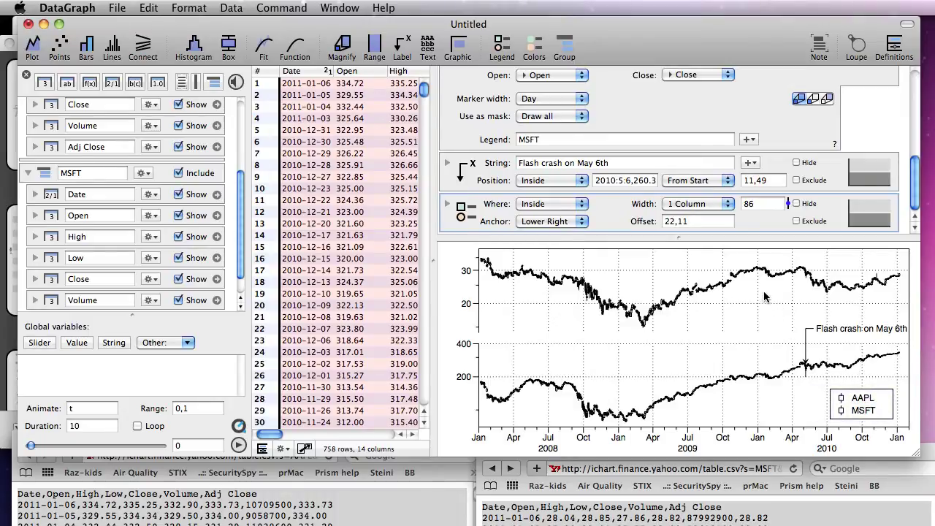
pyautogui.scroll(5, 715, 215)
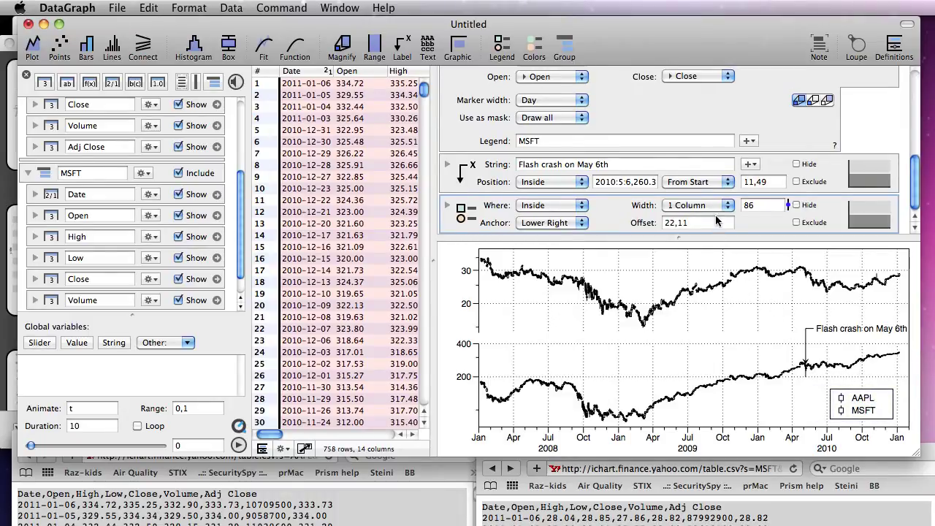
pyautogui.click(743, 107)
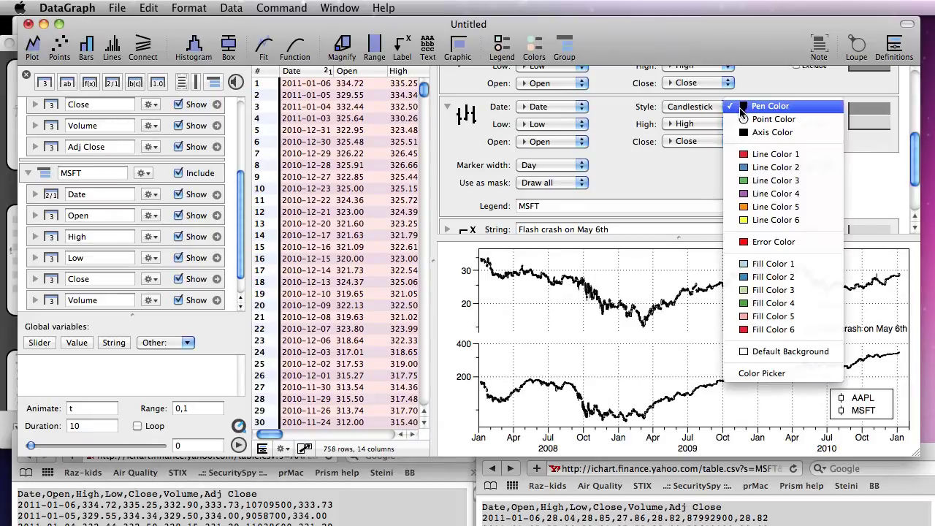
pyautogui.click(755, 195)
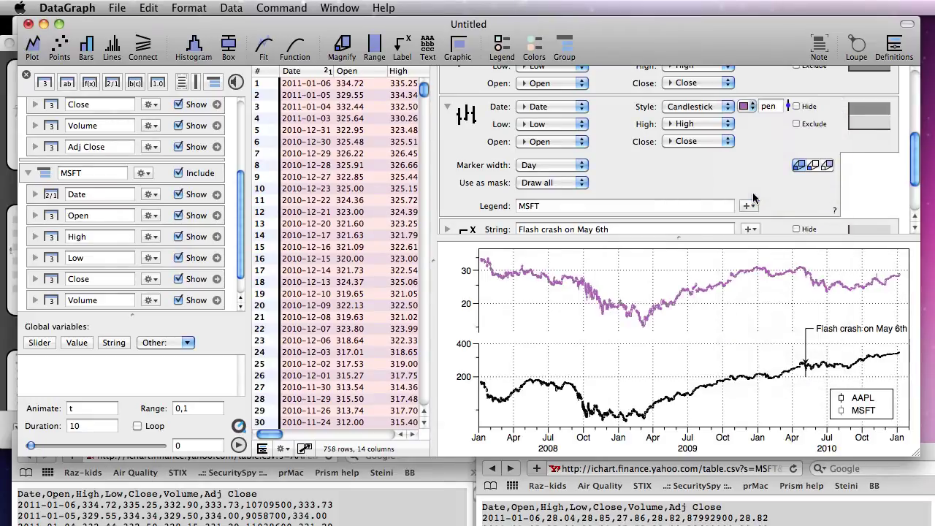
pyautogui.scroll(6, 488, 132)
# Give the graph a specified 8in by 4in size and view it at Actual magnification
pyautogui.click(548, 136)
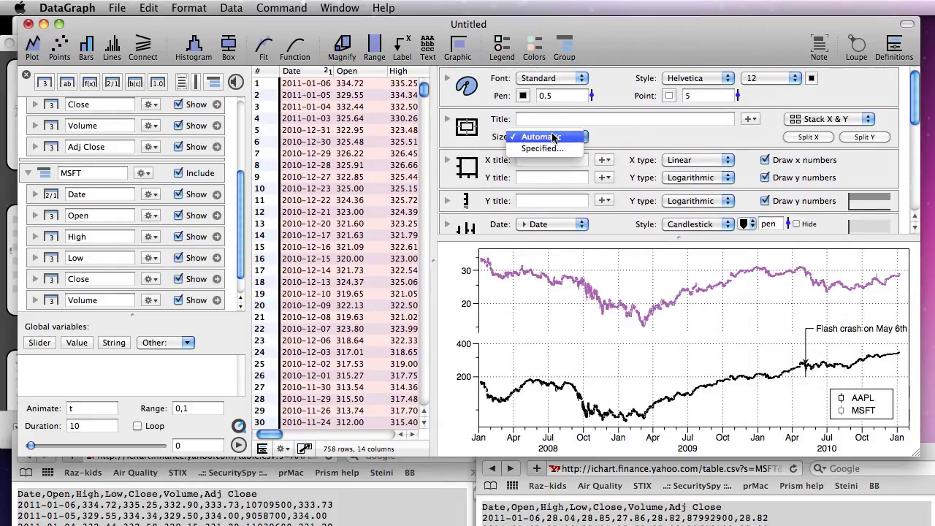
pyautogui.click(555, 149)
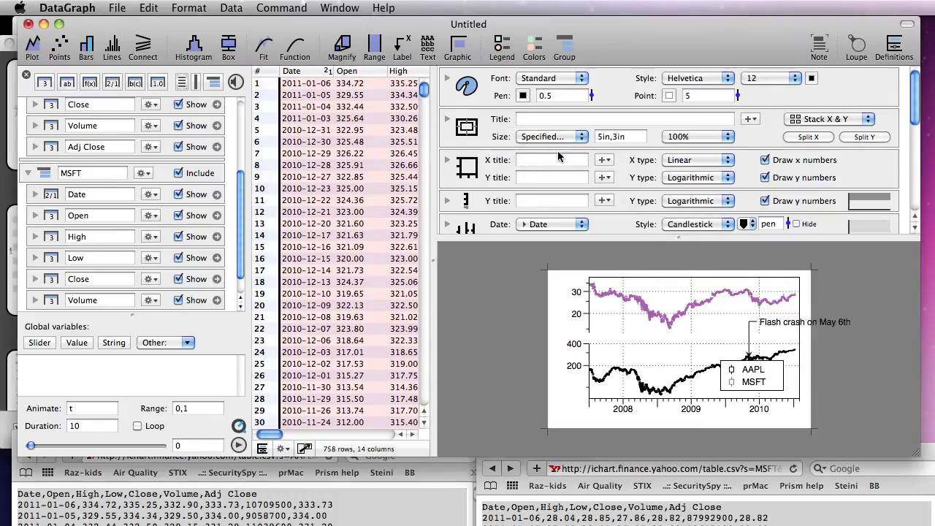
pyautogui.click(598, 137)
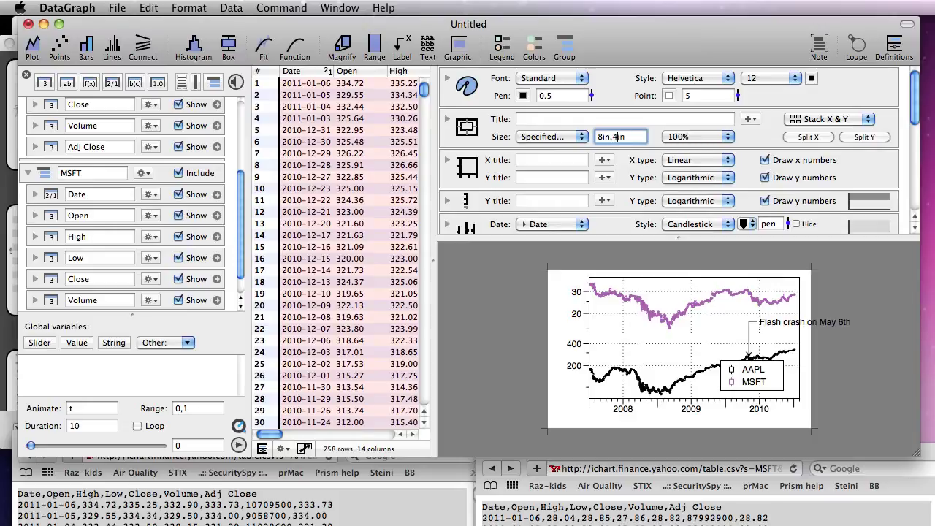
pyautogui.press('Return')
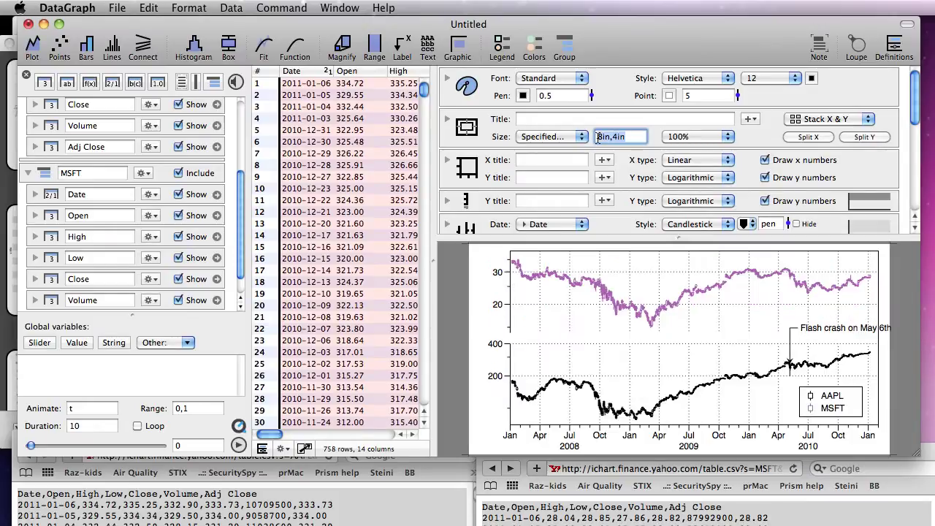
pyautogui.click(690, 138)
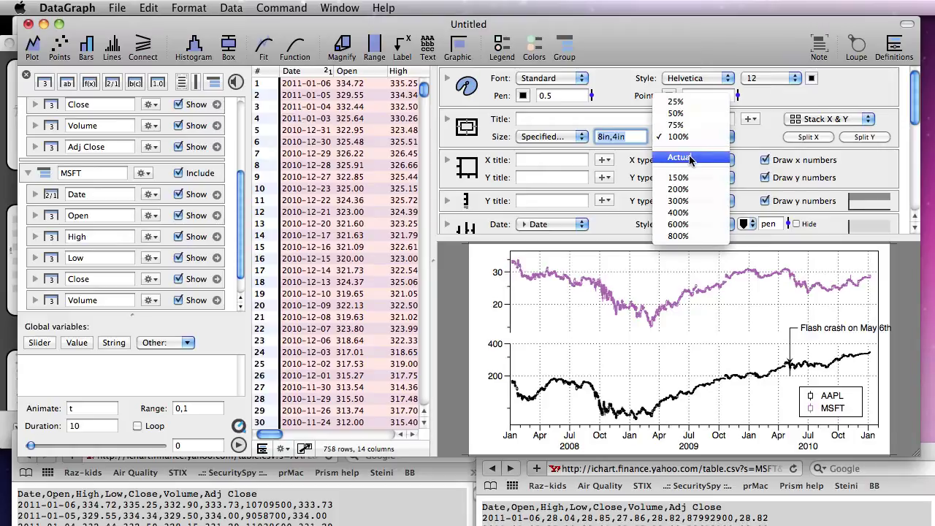
pyautogui.click(690, 158)
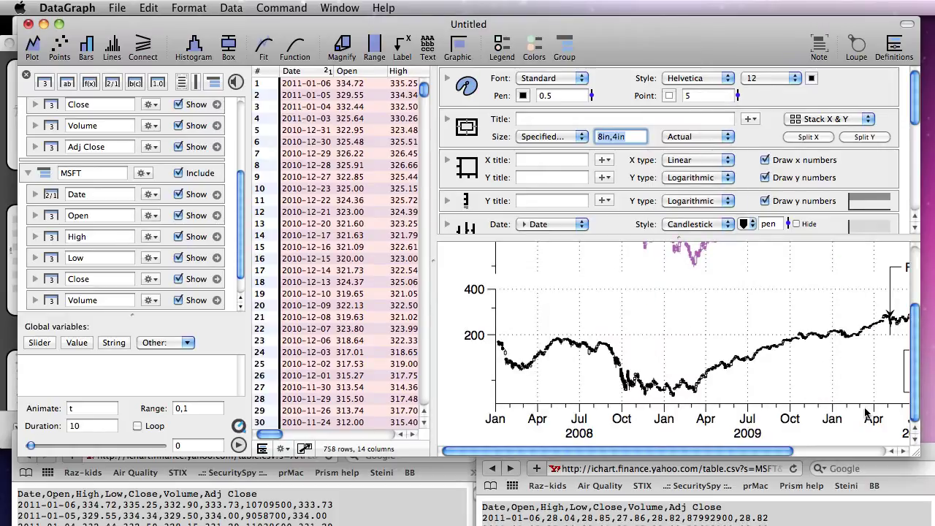
# Enlarge the window and set the graph font to Gill Sans at size 9
pyautogui.moveTo(916, 456); pyautogui.dragTo(934, 525)
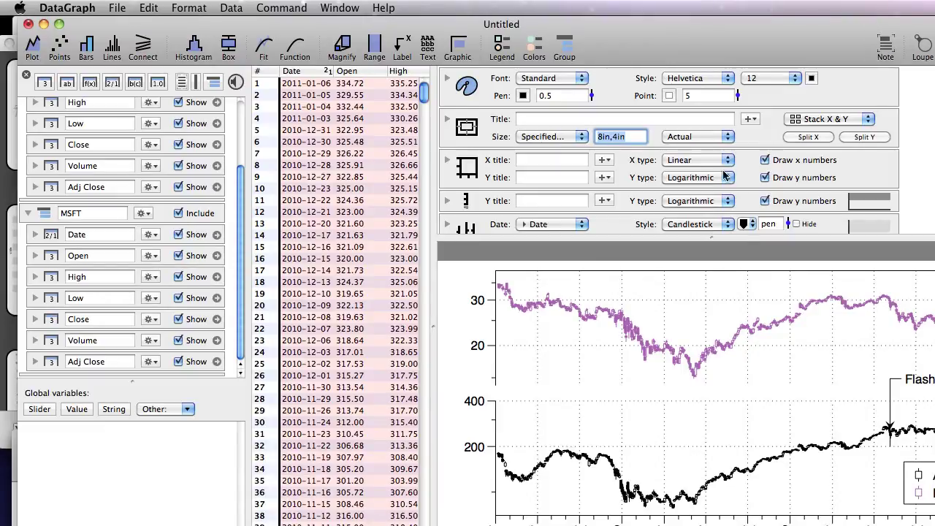
pyautogui.click(698, 78)
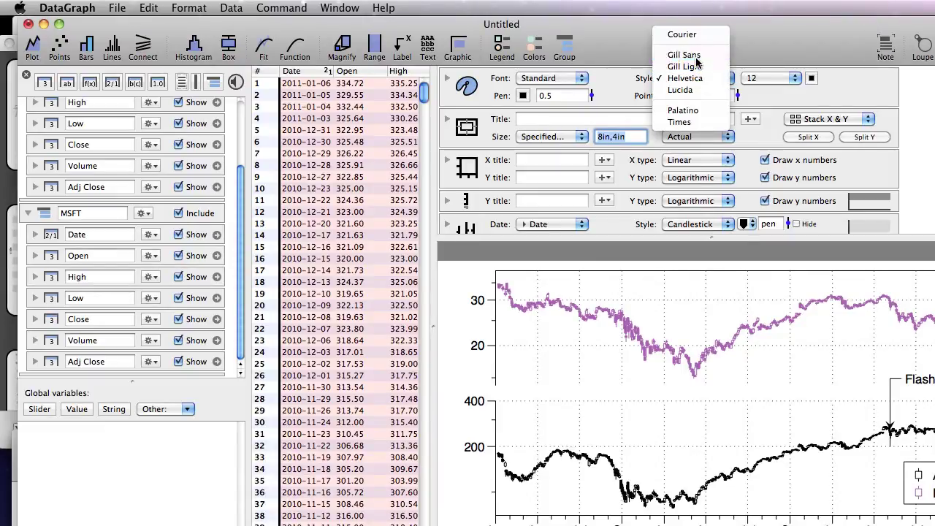
pyautogui.click(683, 54)
pyautogui.click(767, 78)
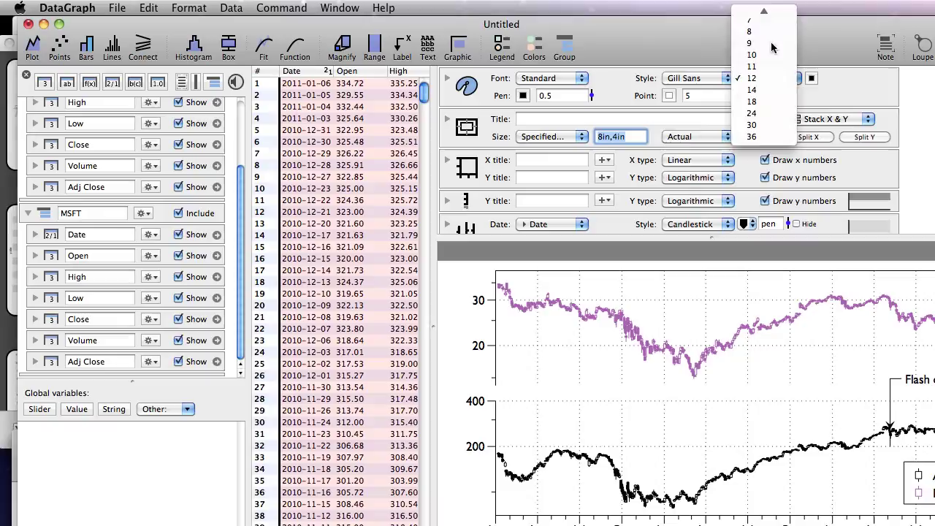
pyautogui.click(770, 43)
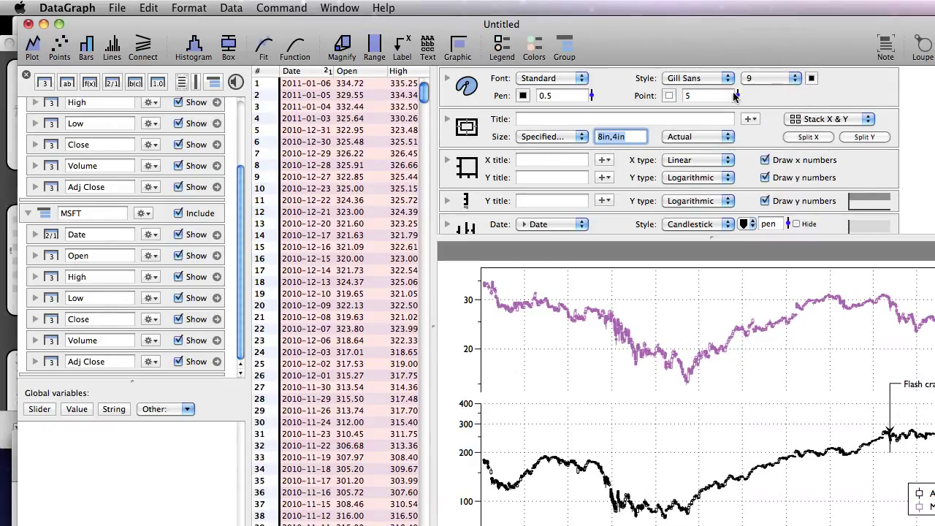
# Label the Y axes AAPL and MSFT and title the graph 'Comparison'
pyautogui.click(560, 179)
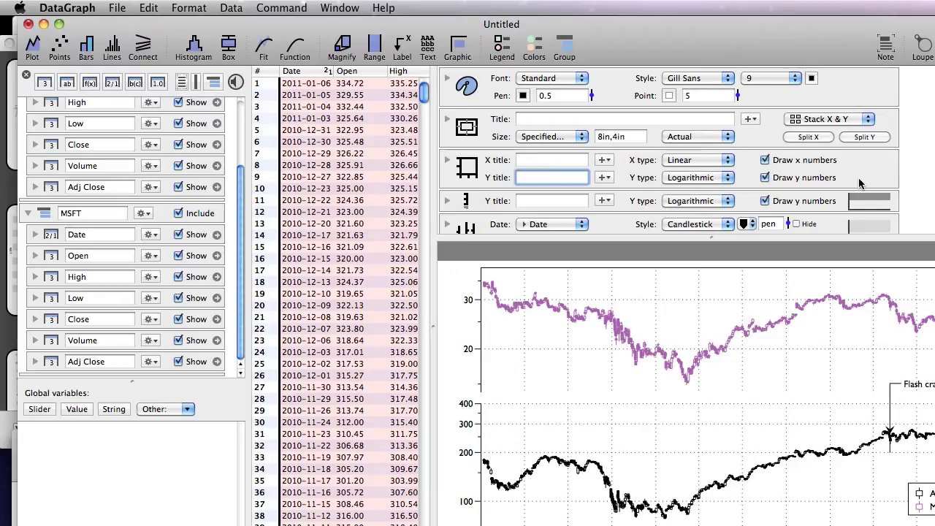
pyautogui.write('AAPL')
pyautogui.click(551, 200)
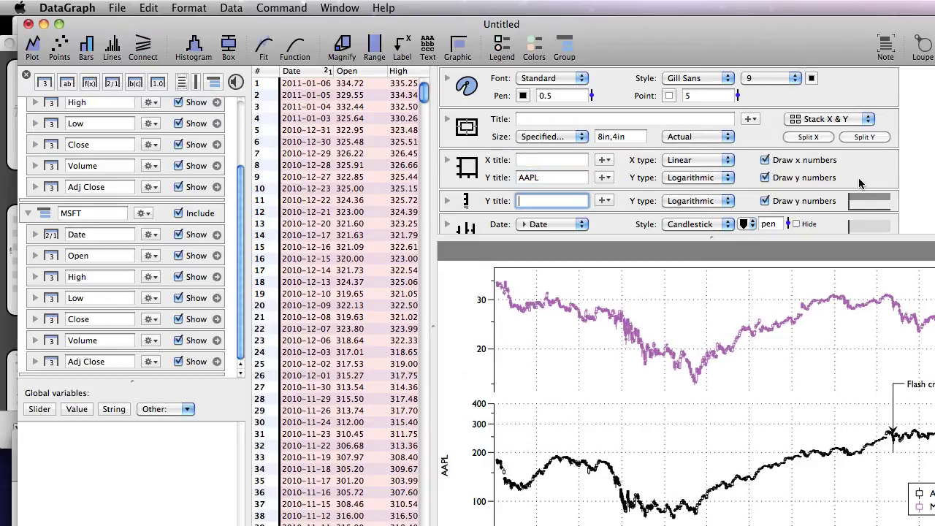
pyautogui.write('MSFT')
pyautogui.press('Return')
pyautogui.click(667, 121)
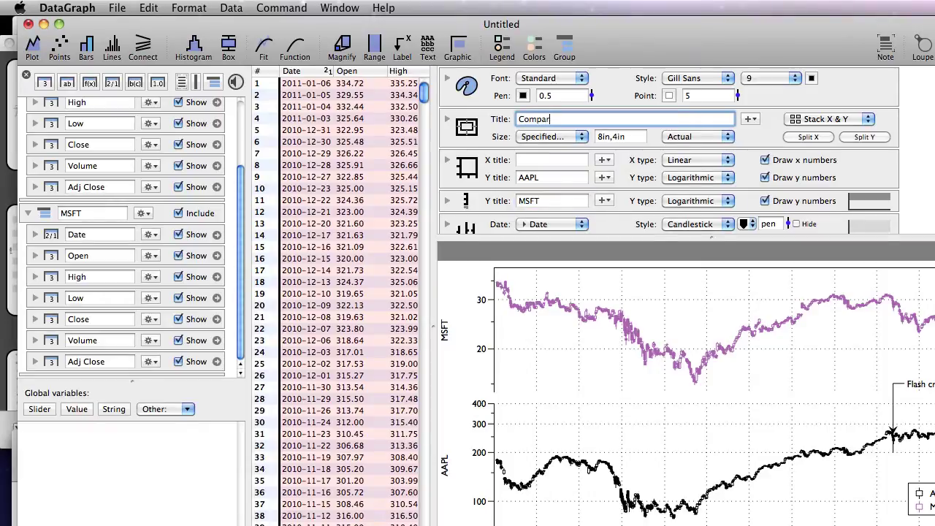
pyautogui.press('Return')
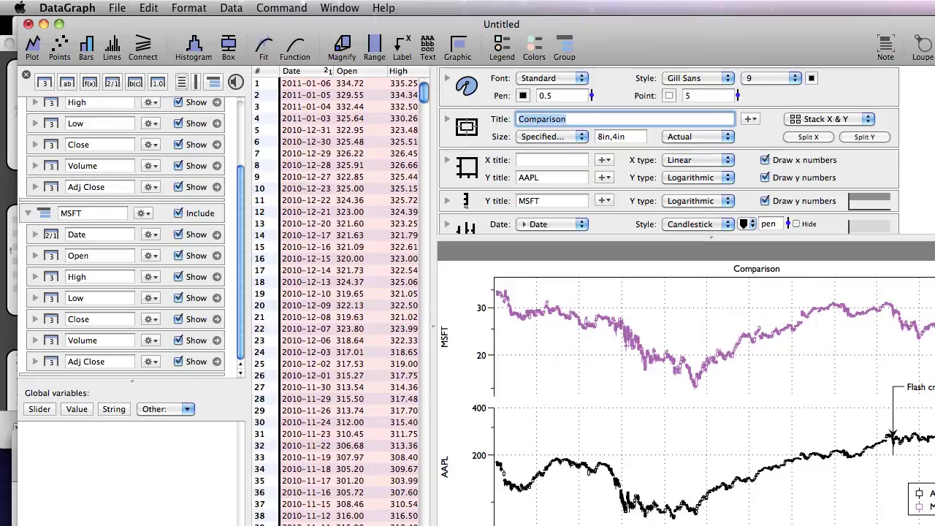
# Enlarge the Comparison title by +30% and switch the graph font to Gill Light
pyautogui.click(447, 119)
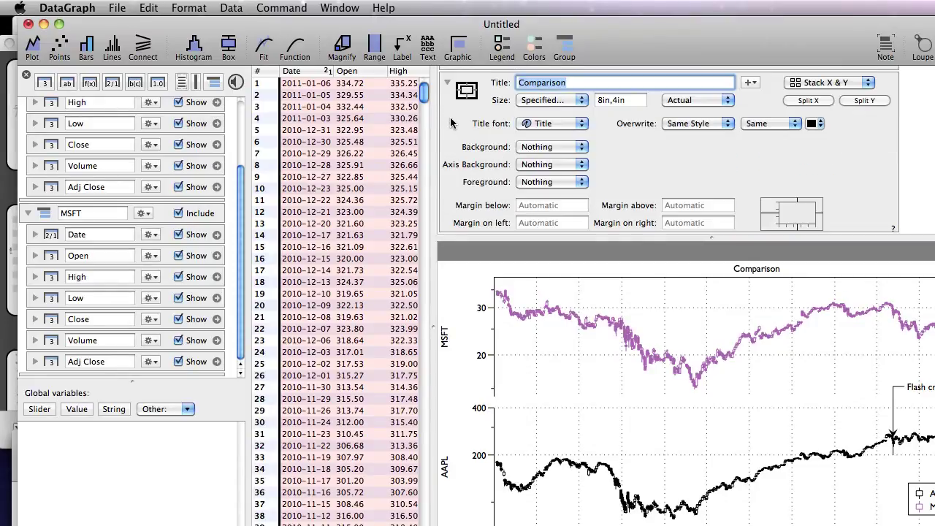
pyautogui.click(770, 124)
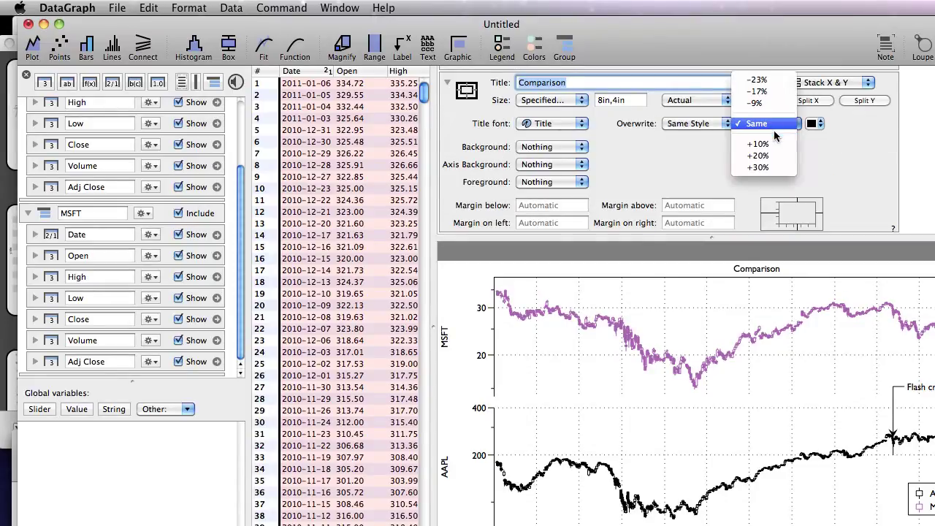
pyautogui.click(776, 168)
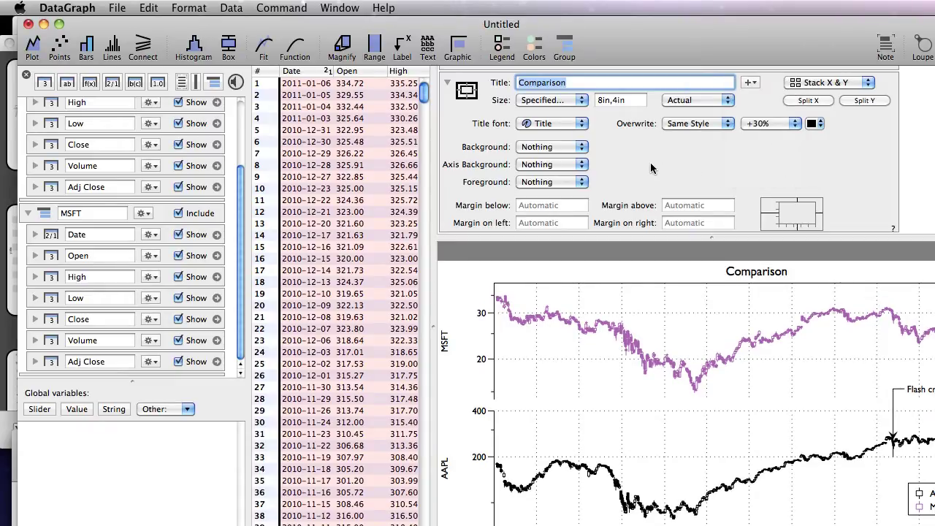
pyautogui.click(448, 82)
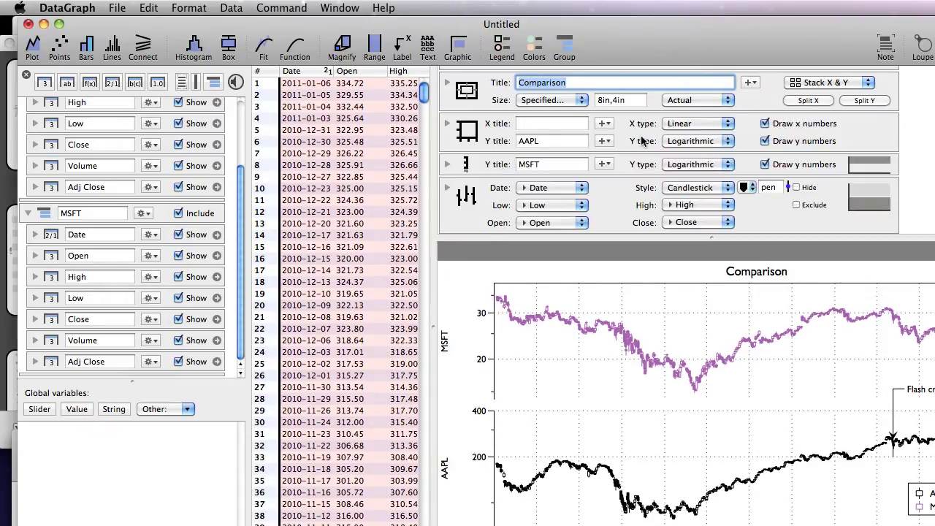
pyautogui.click(697, 78)
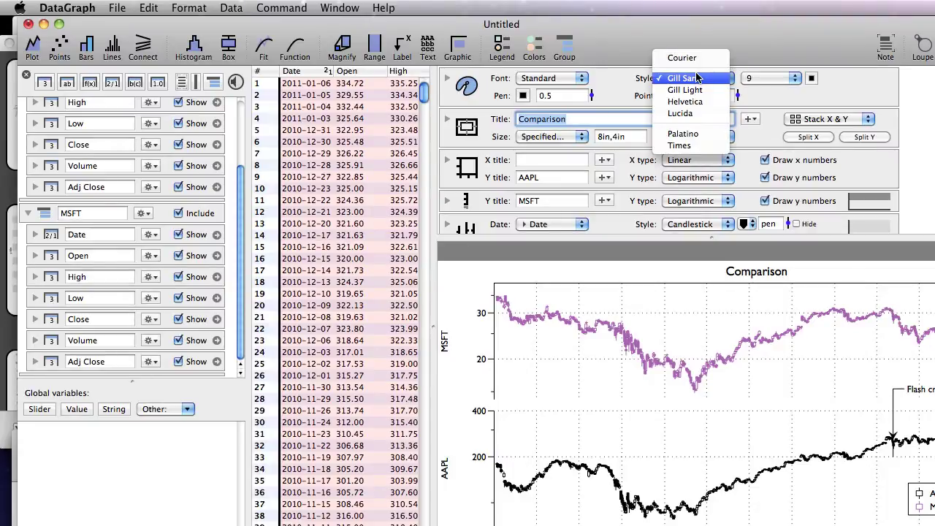
pyautogui.click(696, 90)
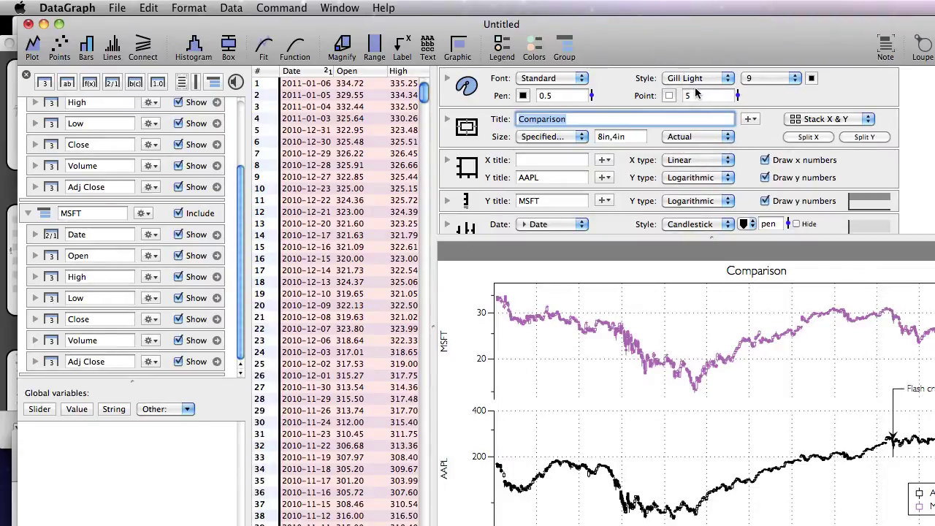
# Copy the figure, then set Export Graphic to PNG with α format at 300 dpi
pyautogui.click(150, 8)
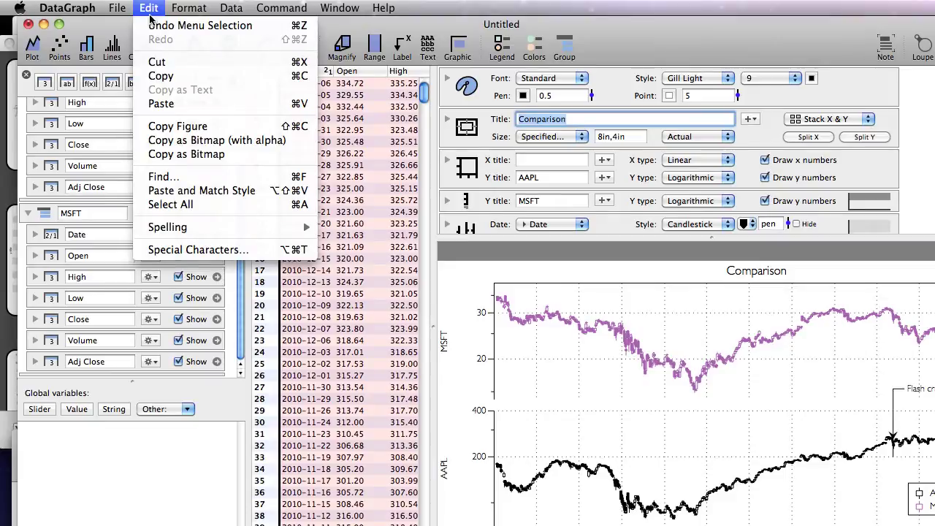
pyautogui.click(165, 130)
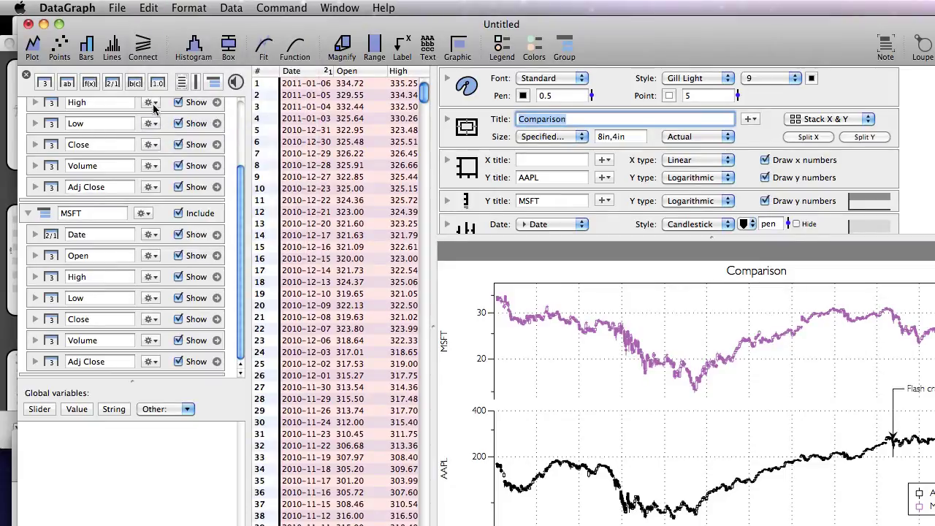
pyautogui.click(122, 10)
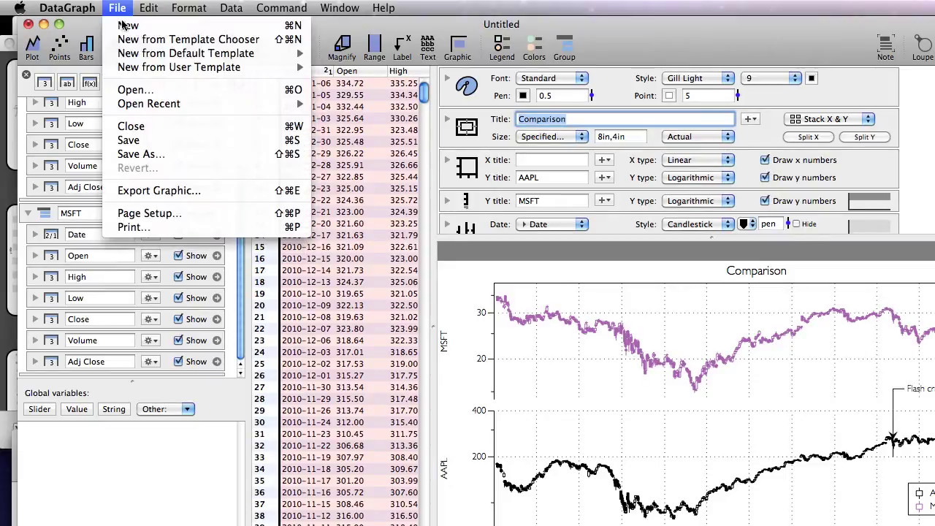
pyautogui.click(159, 191)
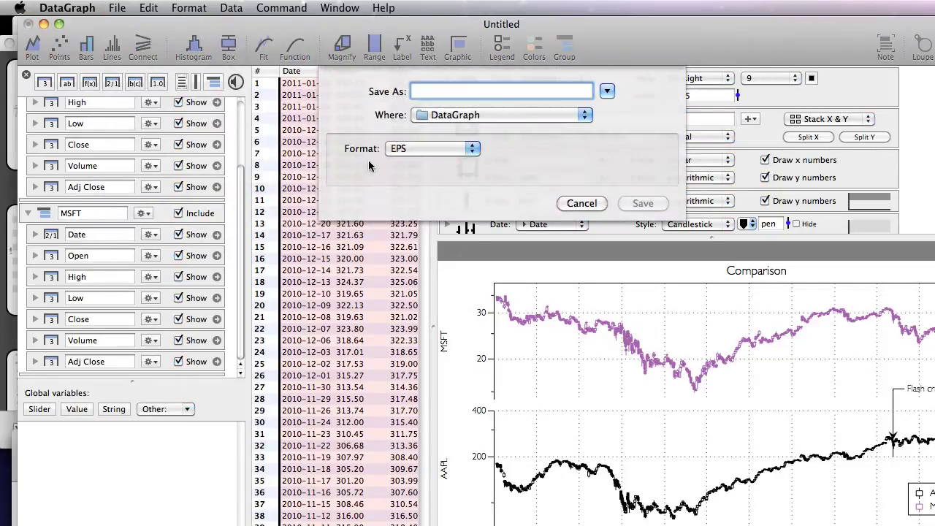
pyautogui.click(413, 154)
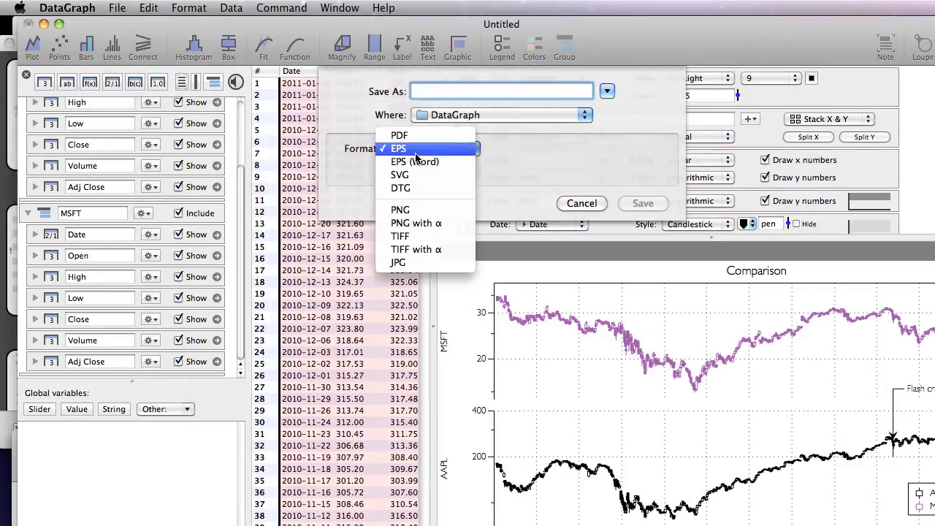
pyautogui.click(442, 224)
pyautogui.doubleClick(421, 174)
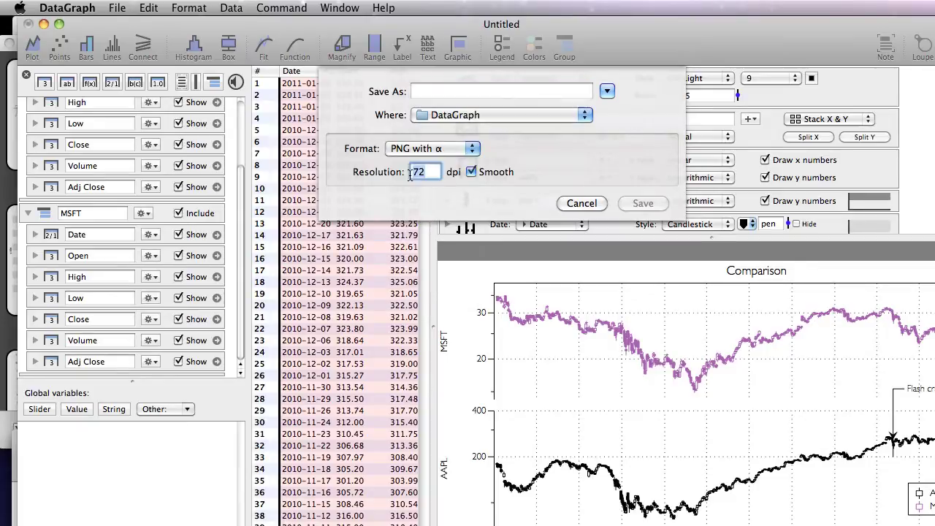
pyautogui.write('300')
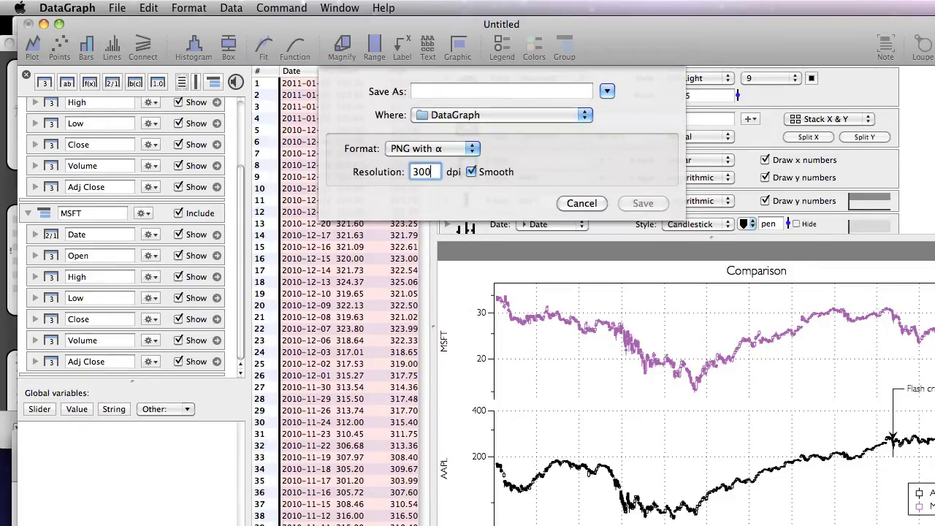